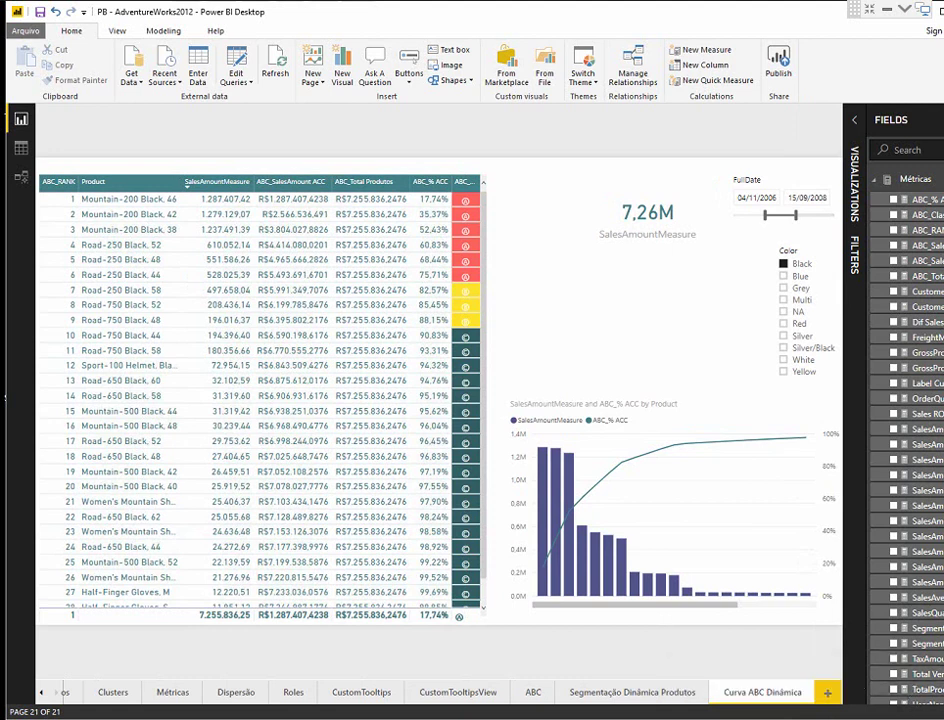
Show the ABC product table in focus mode and examine the sales condition and RANKX arguments in the ABC_RANK measure's formula.
{"action": "mouse_move", "coordinate": [943, 554]}
{"action": "left_mouse_down"}
{"action": "mouse_move", "coordinate": [930, 553]}
{"action": "mouse_move", "coordinate": [940, 553]}
{"action": "left_mouse_up"}
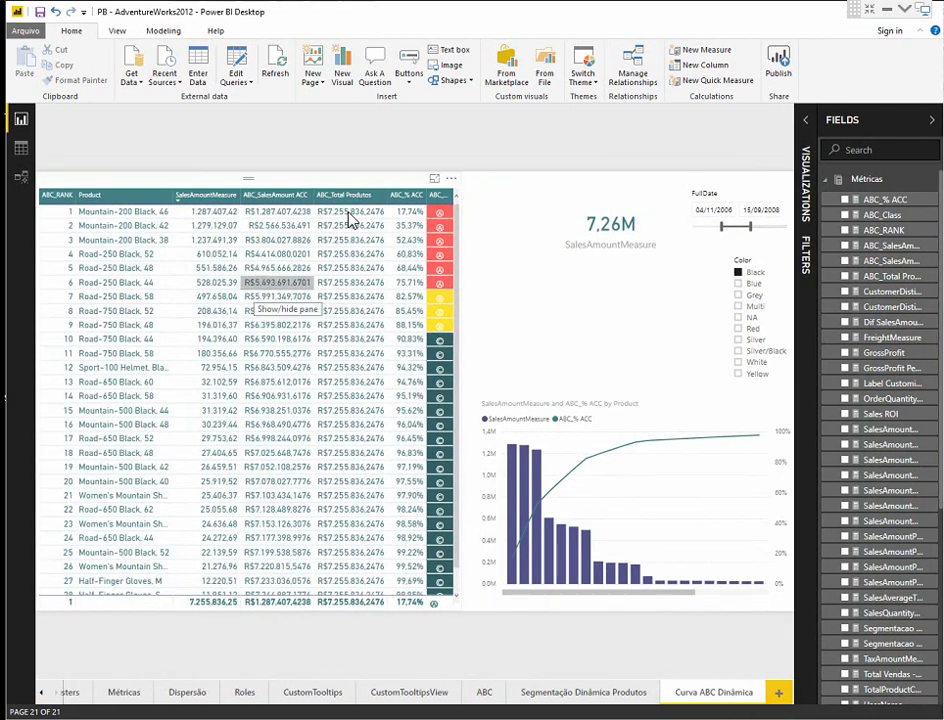
{"action": "left_click", "coordinate": [435, 182]}
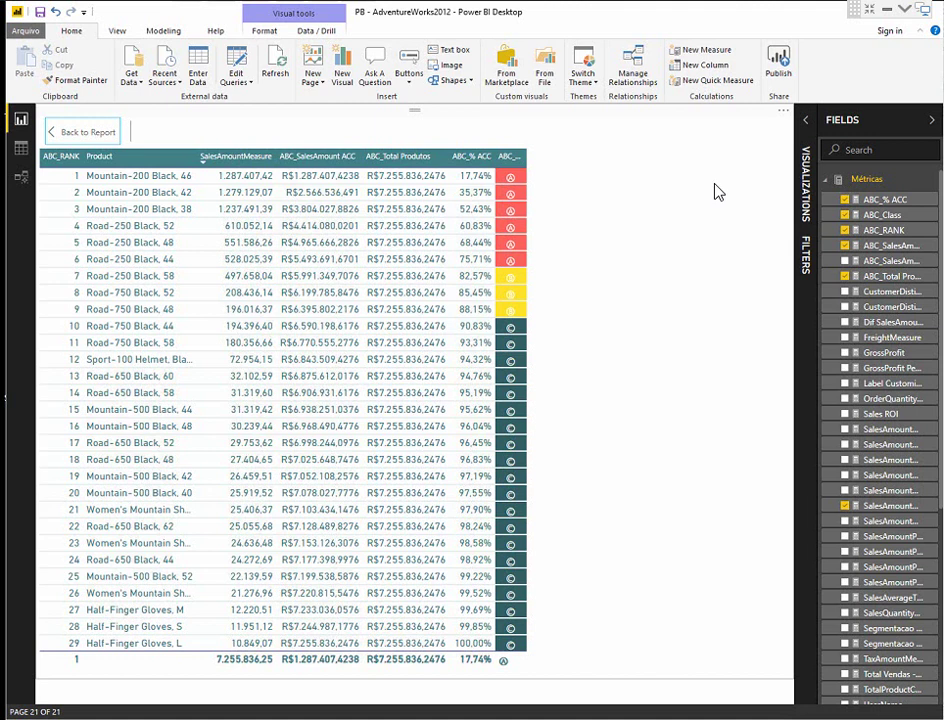
{"action": "left_click", "coordinate": [890, 232]}
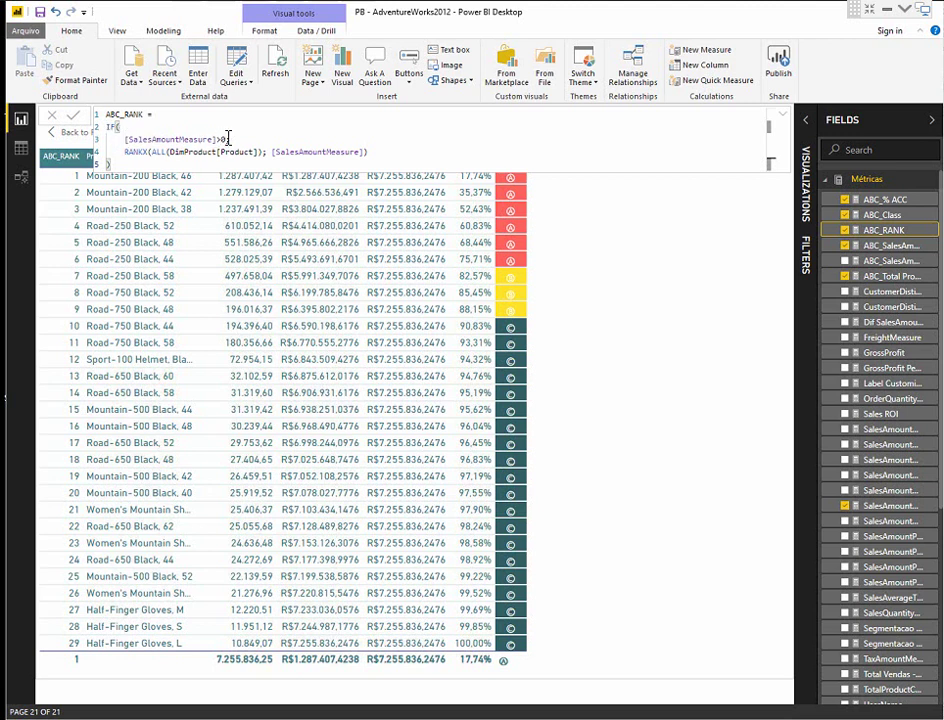
{"action": "left_click_drag", "start_coordinate": [231, 140], "coordinate": [121, 140]}
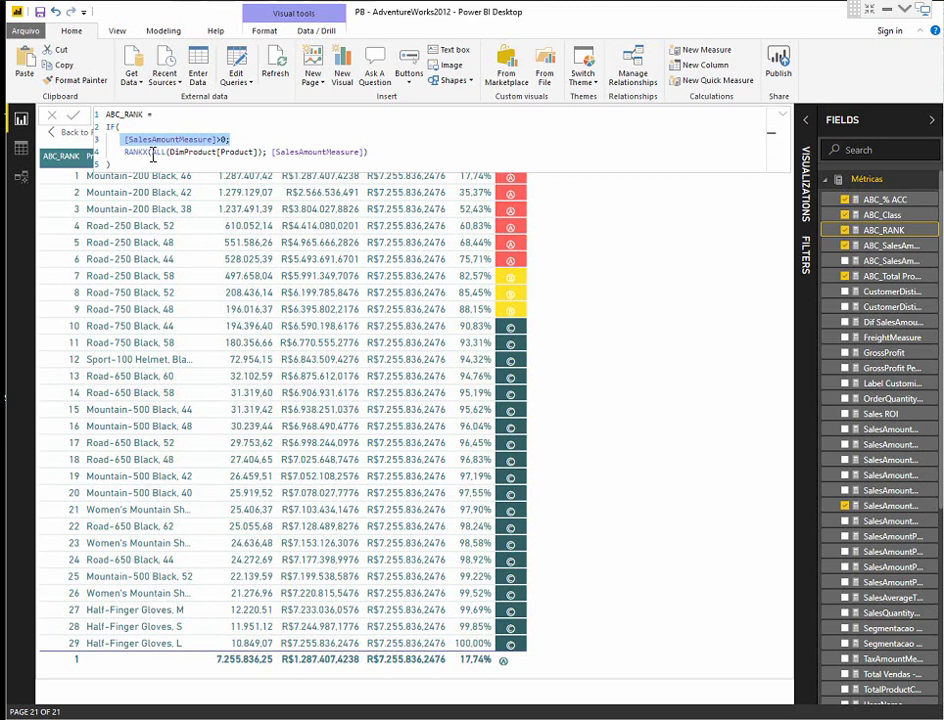
{"action": "left_click", "coordinate": [152, 152]}
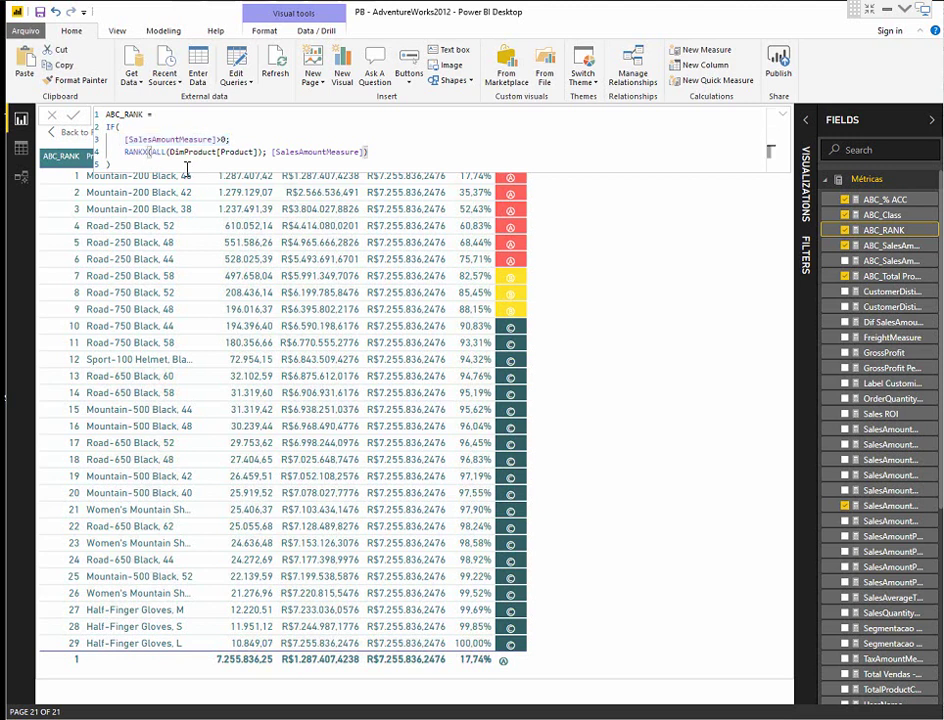
{"action": "left_click_drag", "start_coordinate": [152, 152], "coordinate": [259, 152]}
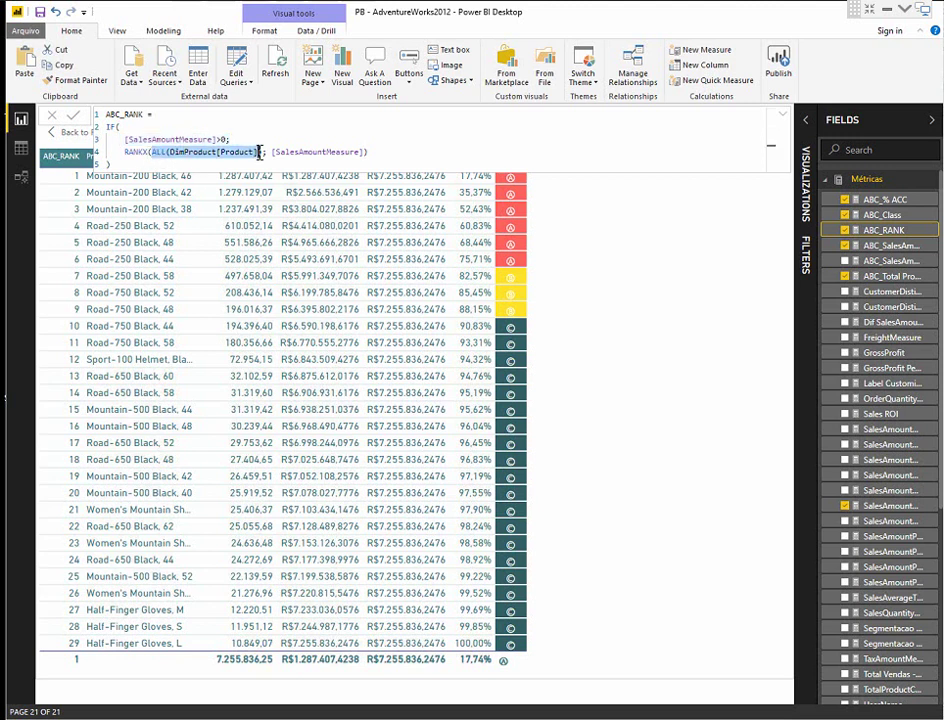
{"action": "left_click_drag", "start_coordinate": [272, 152], "coordinate": [363, 151]}
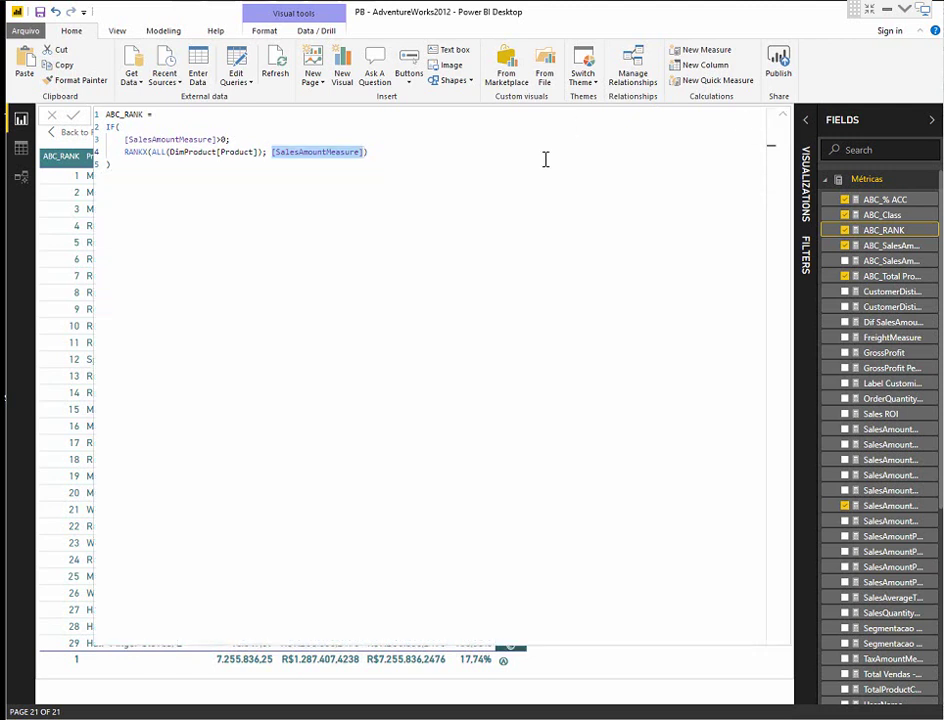
{"action": "left_click", "coordinate": [785, 119]}
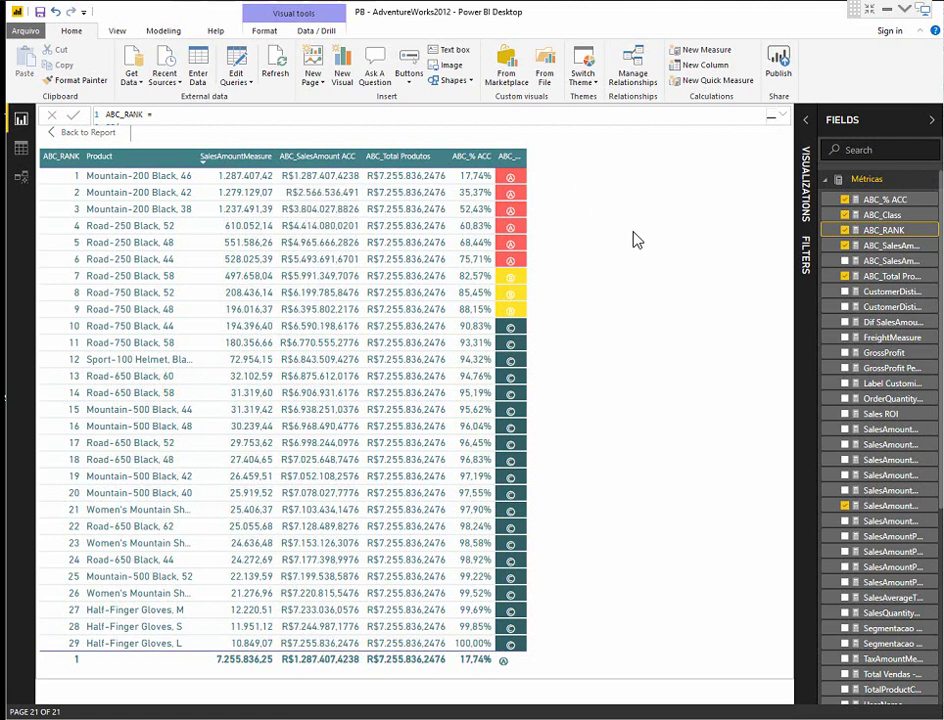
Examine the RankAtual variable definition in the ABC_SalesAmount ACC measure and compare it with the product table.
{"action": "left_click", "coordinate": [900, 248]}
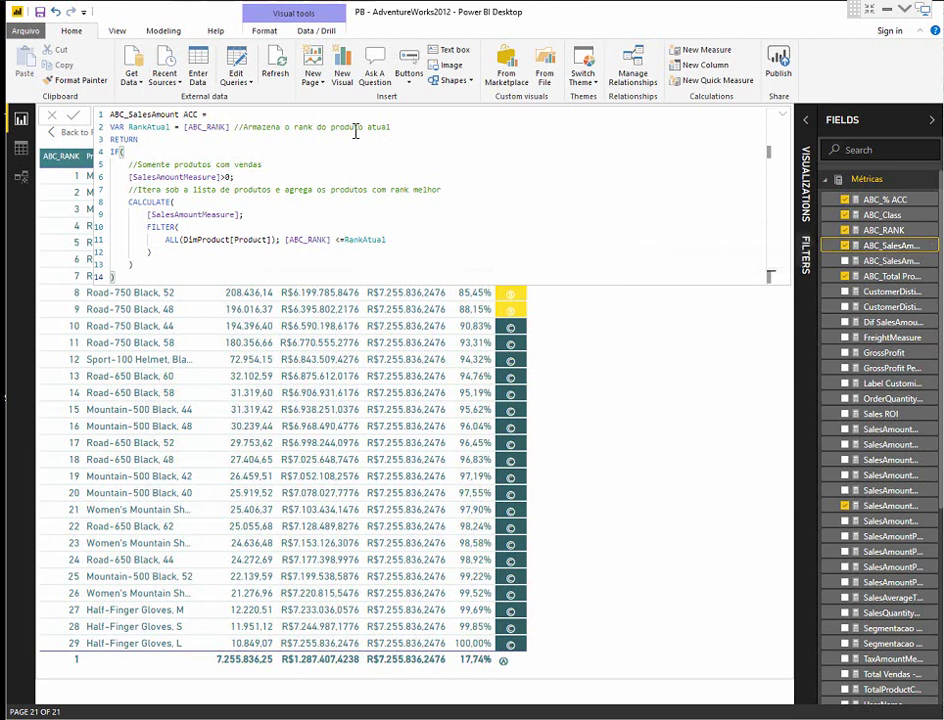
{"action": "left_click_drag", "start_coordinate": [185, 128], "coordinate": [234, 127]}
{"action": "double_click", "coordinate": [150, 128]}
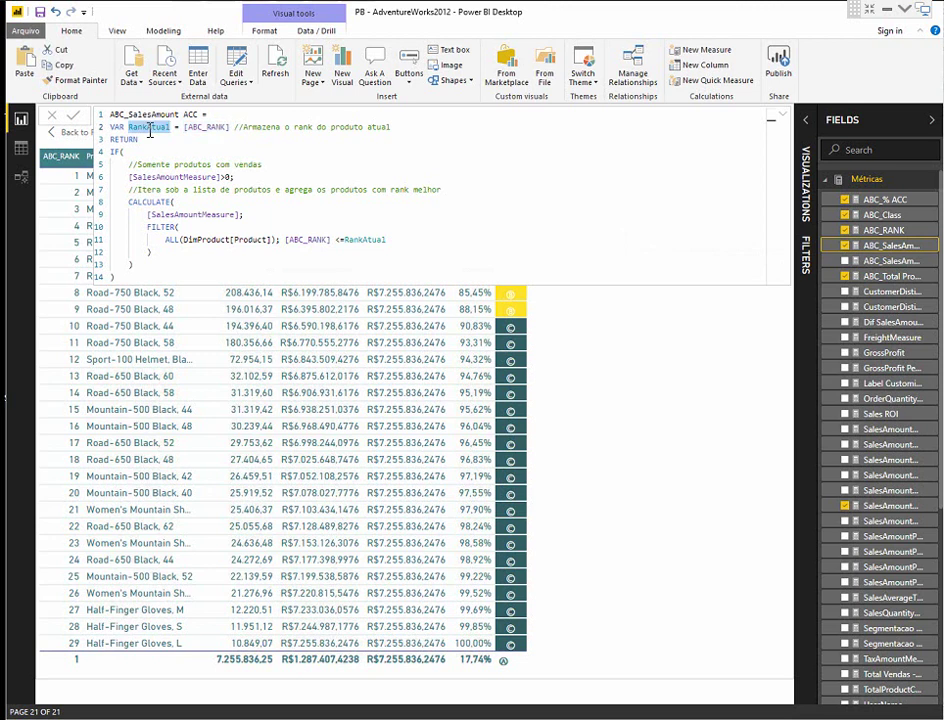
{"action": "left_click", "coordinate": [786, 121]}
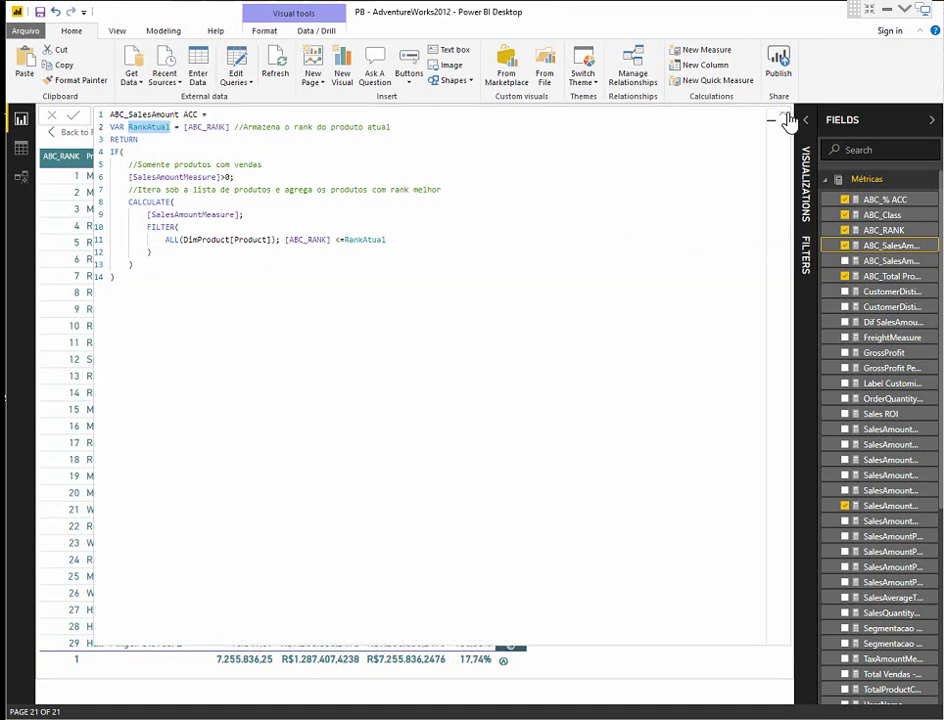
{"action": "left_click", "coordinate": [786, 121]}
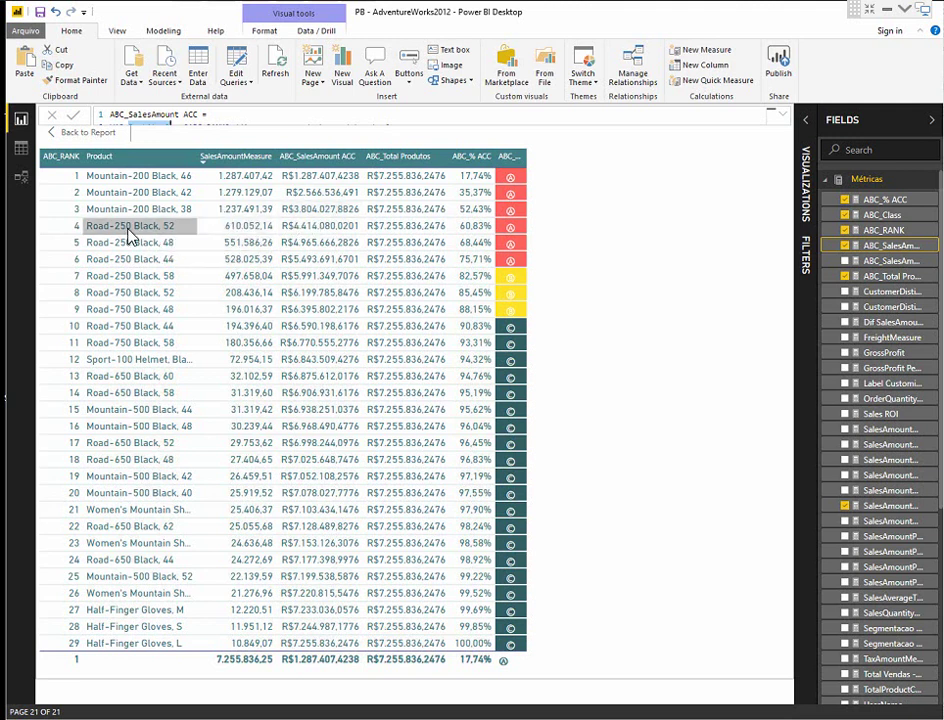
Review the sales condition and the CALCULATE expression of the ABC_SalesAmount ACC measure against the table.
{"action": "left_click", "coordinate": [785, 119]}
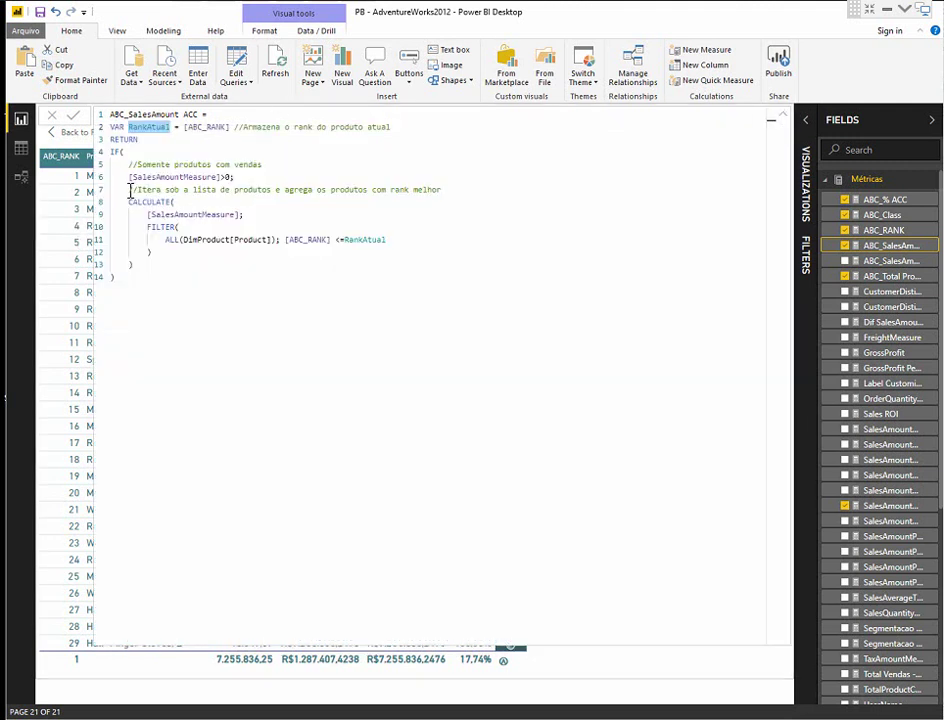
{"action": "left_click_drag", "start_coordinate": [127, 177], "coordinate": [268, 177]}
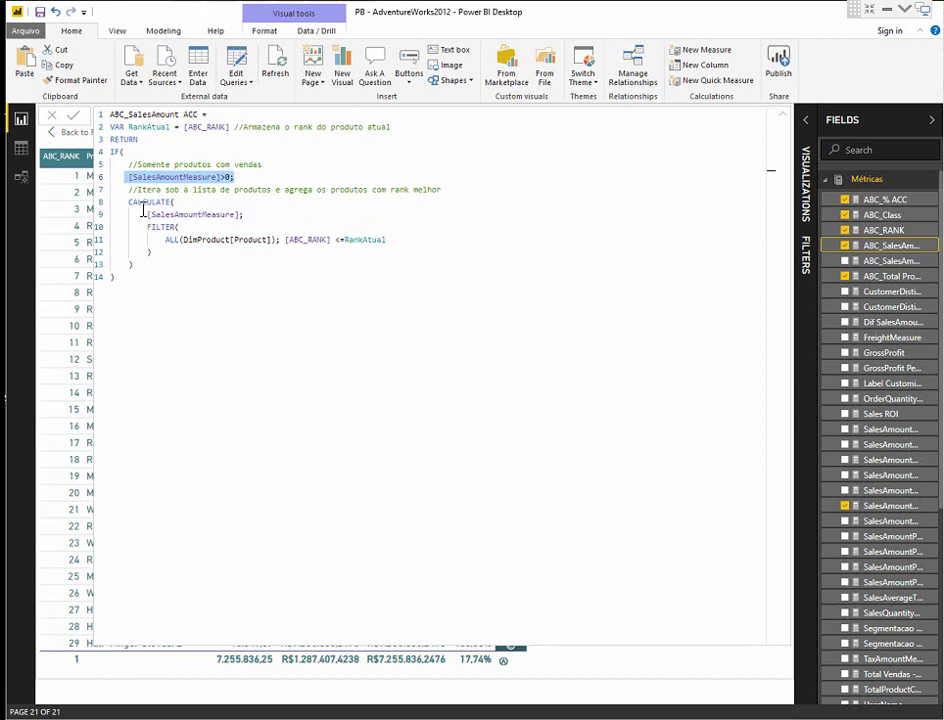
{"action": "left_click_drag", "start_coordinate": [147, 214], "coordinate": [249, 213]}
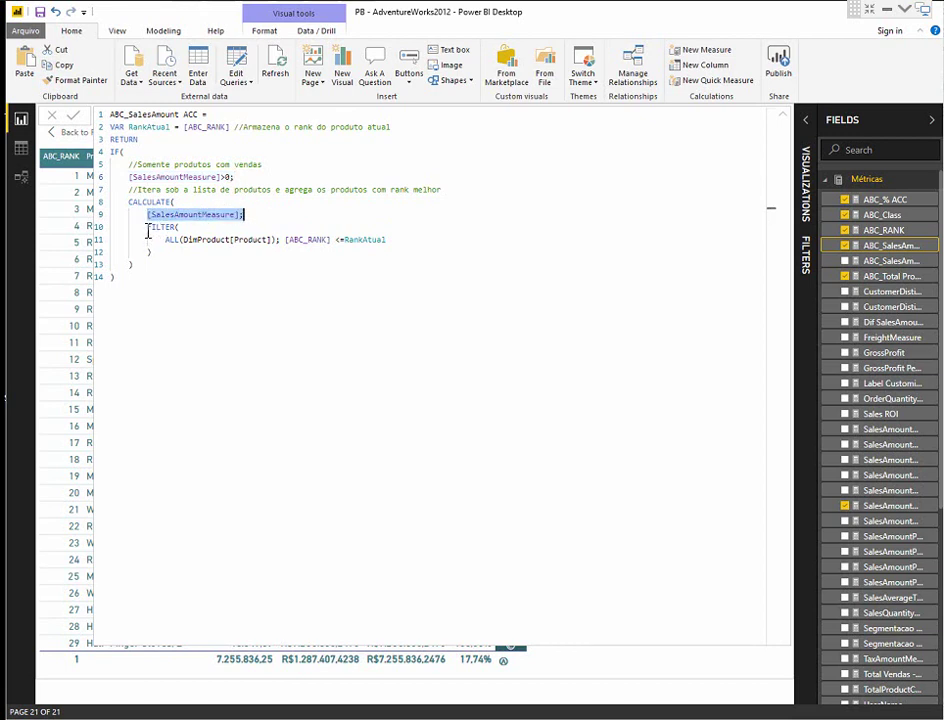
{"action": "left_click", "coordinate": [784, 116]}
{"action": "left_click", "coordinate": [784, 116]}
{"action": "left_click", "coordinate": [784, 116]}
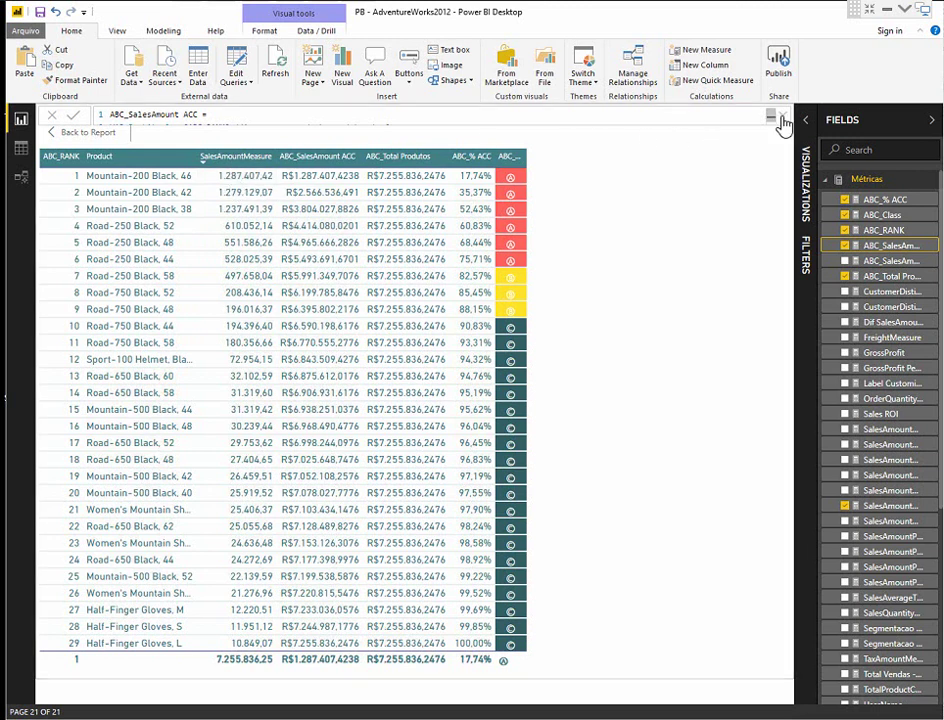
Examine the FILTER arguments in ABC_SalesAmount ACC: ALL(DimProduct[Product]) and the ABC_RANK comparison with RankAtual.
{"action": "left_click", "coordinate": [783, 118]}
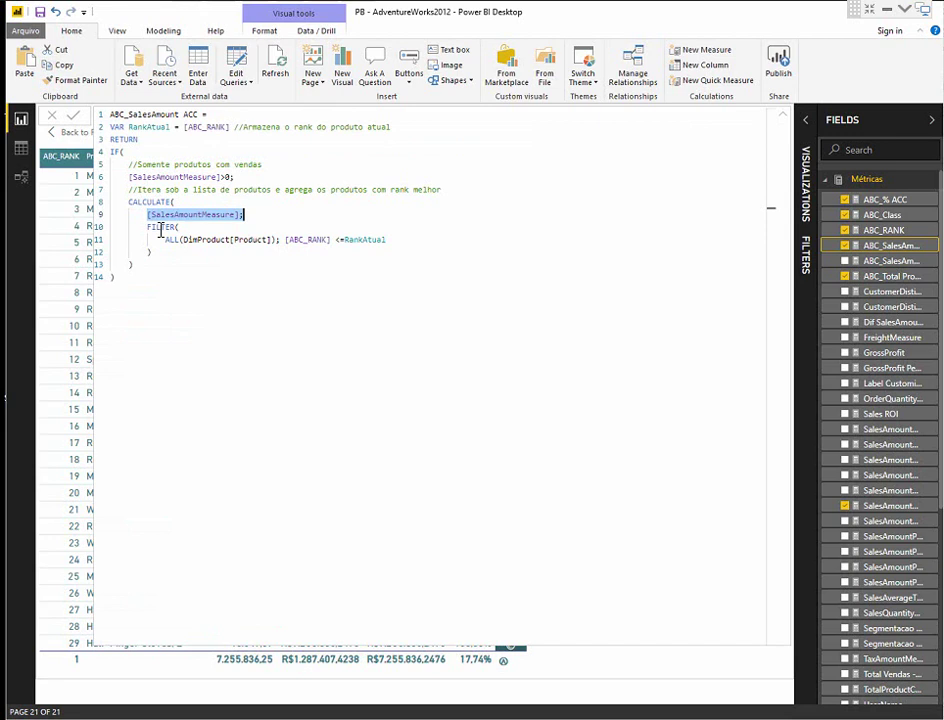
{"action": "left_click_drag", "start_coordinate": [165, 240], "coordinate": [287, 243]}
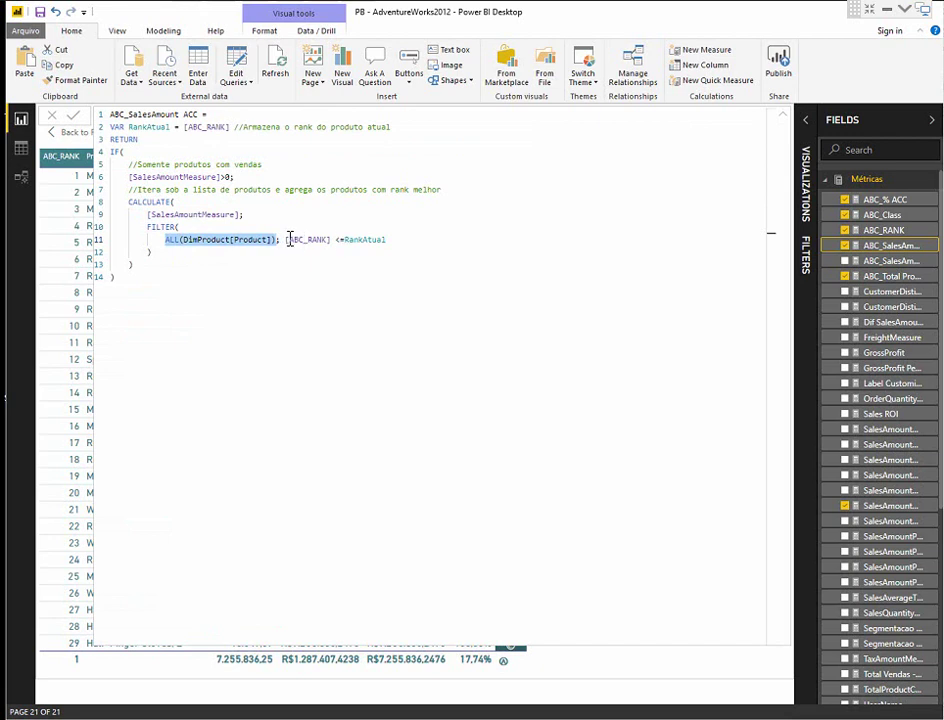
{"action": "left_click_drag", "start_coordinate": [286, 239], "coordinate": [333, 240]}
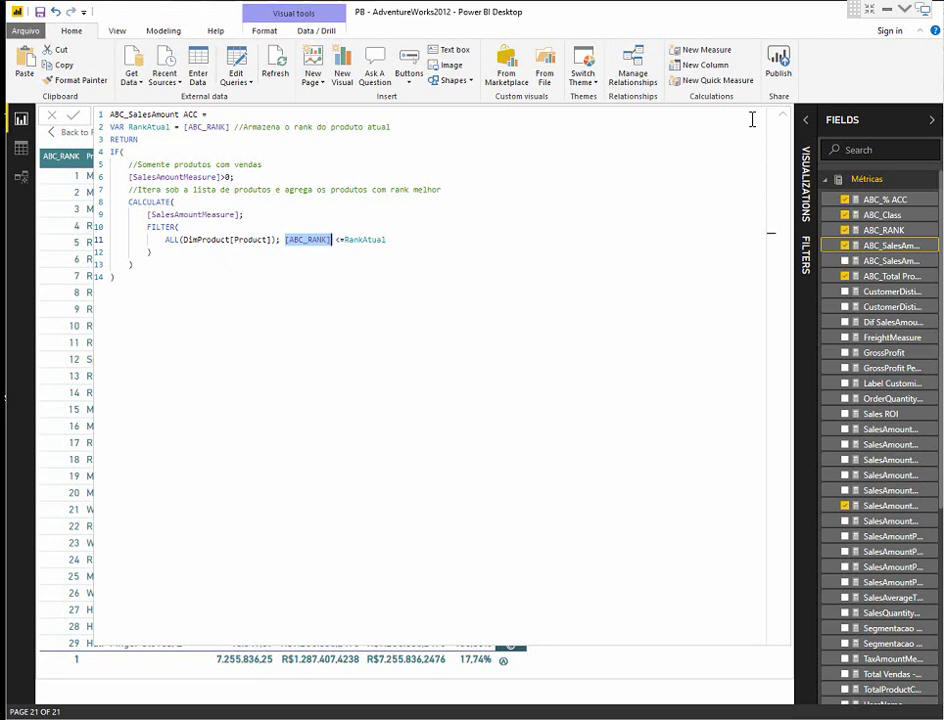
{"action": "left_click", "coordinate": [784, 119]}
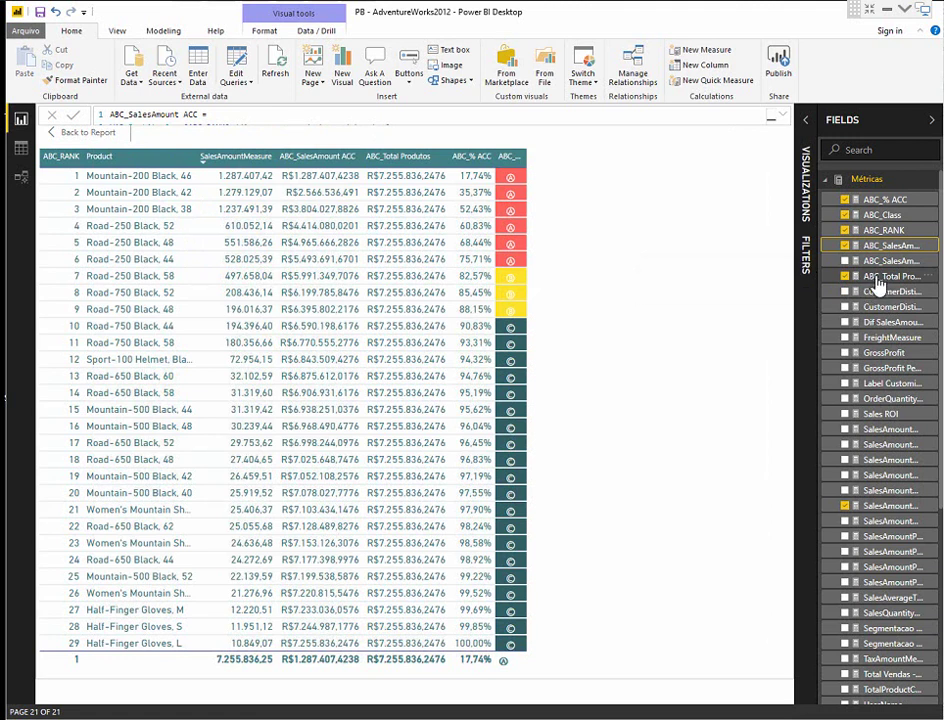
Examine the ABC_Total Produtos measure, focusing on its sales condition, the CALCULATE expression and ALLSELECTED(DimProduct).
{"action": "left_click", "coordinate": [879, 286]}
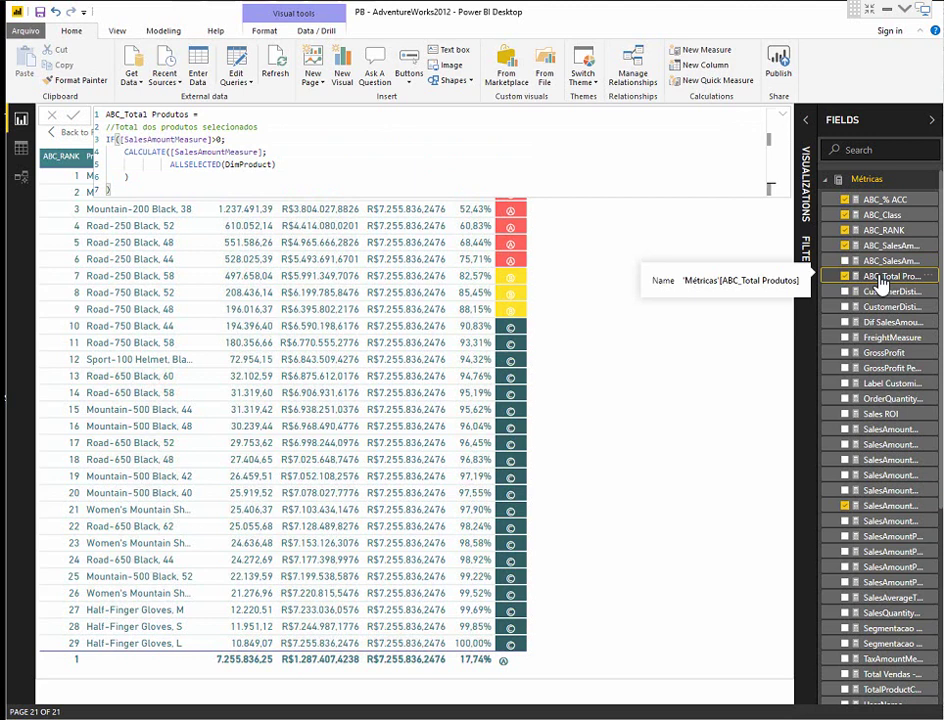
{"action": "left_click_drag", "start_coordinate": [169, 166], "coordinate": [222, 168]}
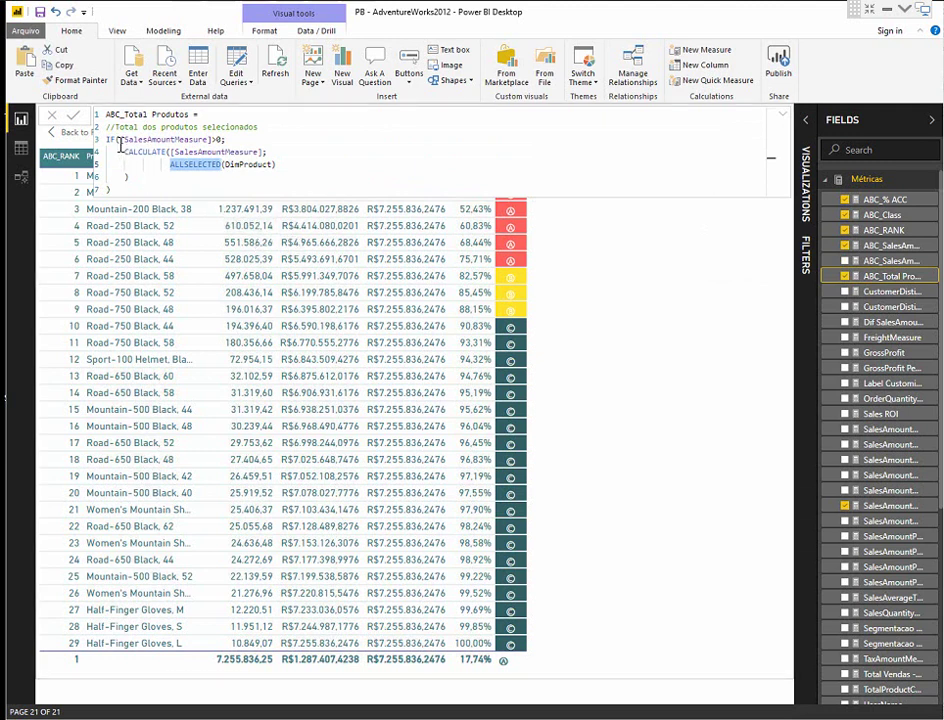
{"action": "left_click", "coordinate": [224, 140]}
{"action": "type", "text": ";"}
{"action": "left_click_drag", "start_coordinate": [119, 146], "coordinate": [265, 152]}
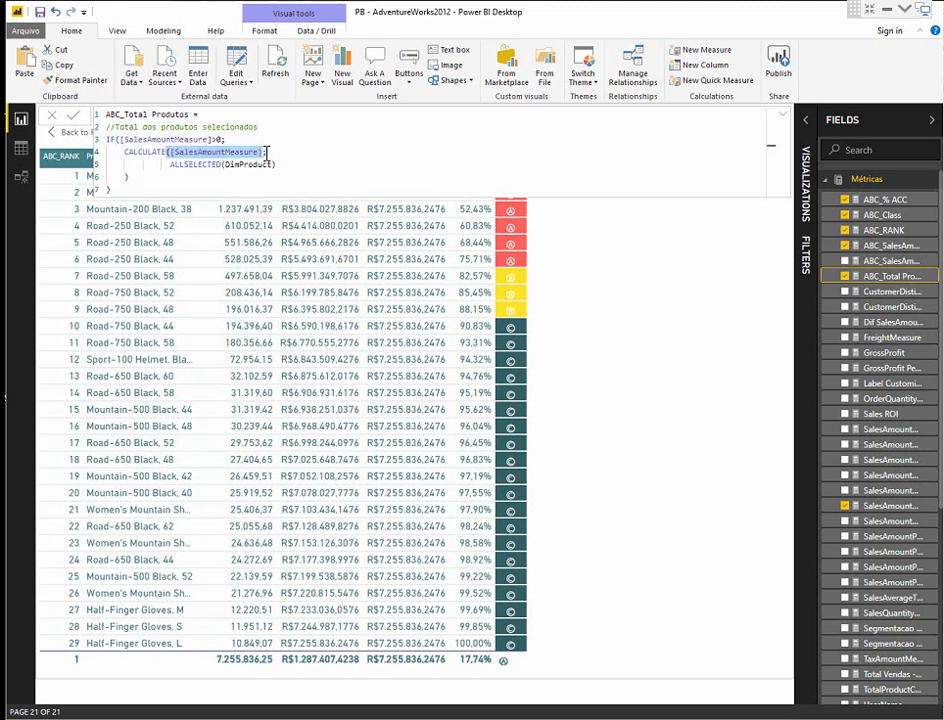
{"action": "left_click_drag", "start_coordinate": [170, 166], "coordinate": [277, 167]}
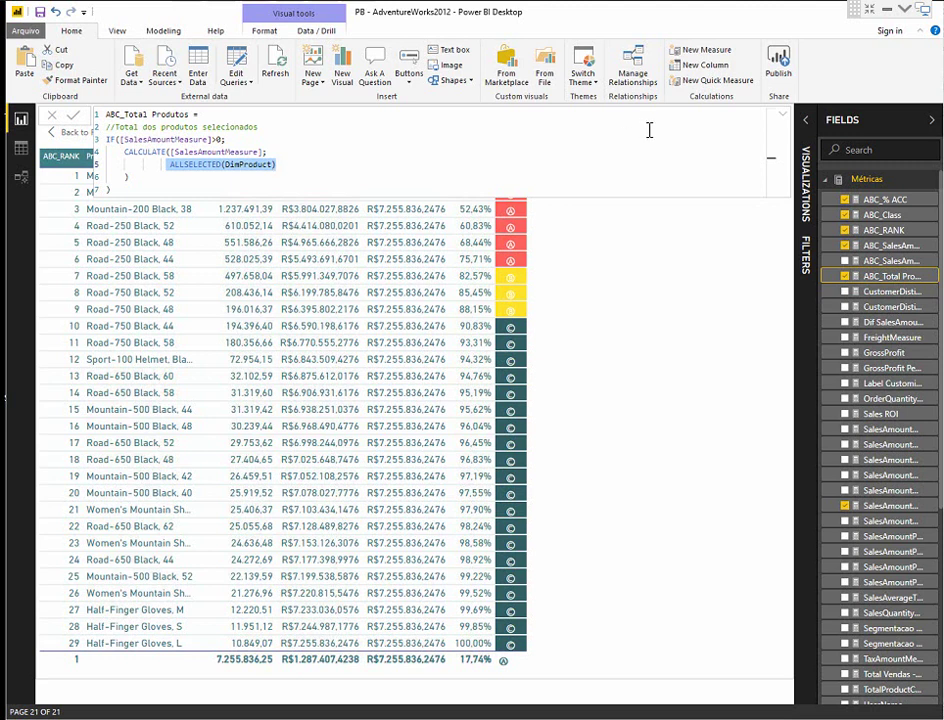
{"action": "left_click", "coordinate": [781, 119]}
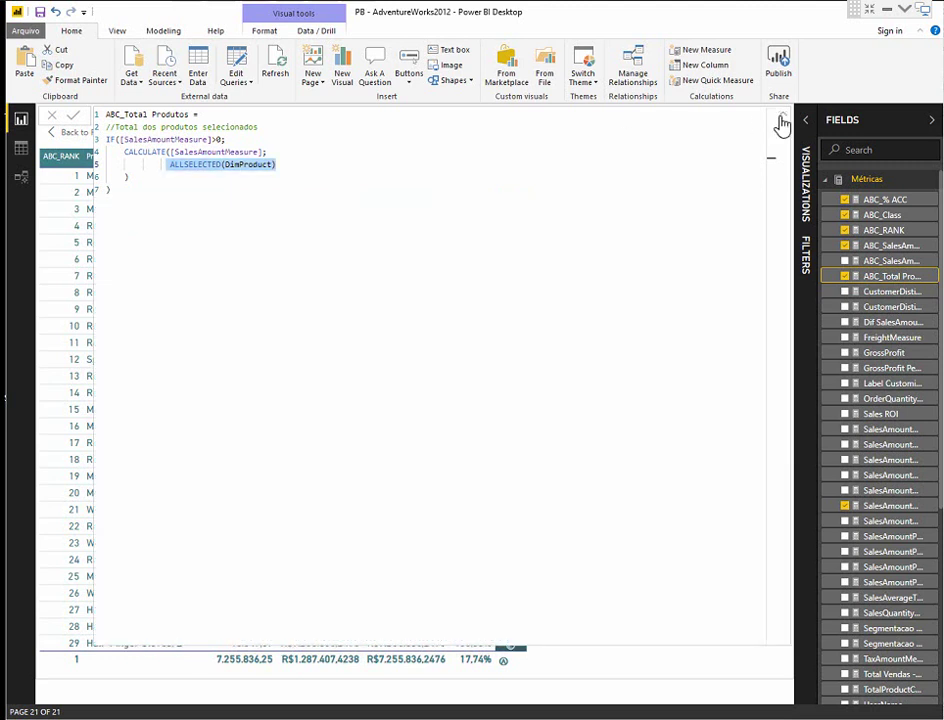
{"action": "left_click", "coordinate": [781, 121]}
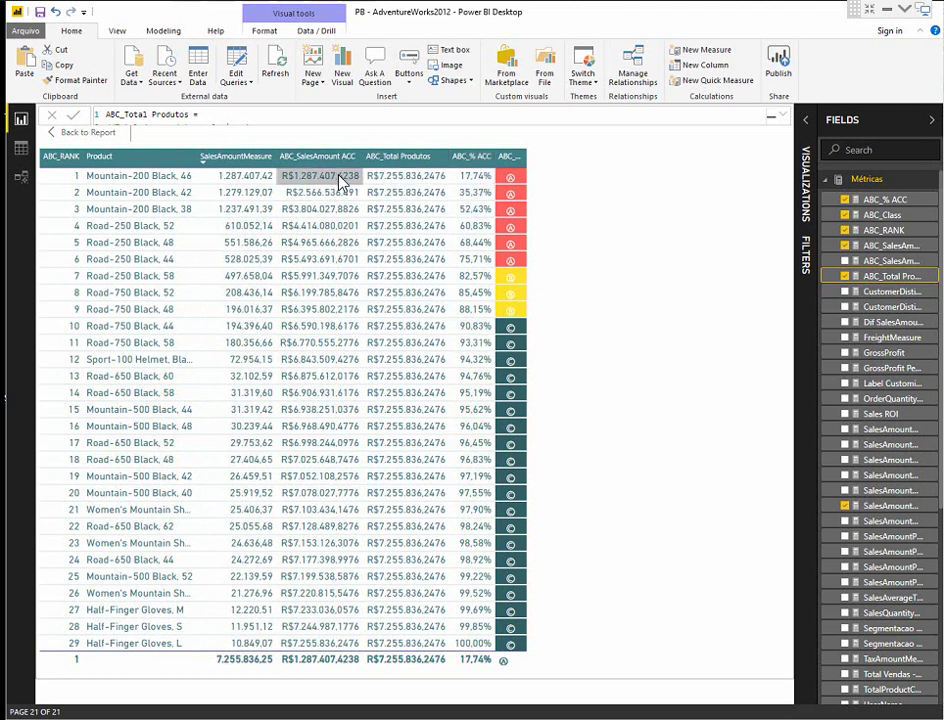
Review the DIVIDE formula of the ABC_% ACC measure, focusing on its ABC_SalesAmount ACC numerator.
{"action": "left_click", "coordinate": [880, 204]}
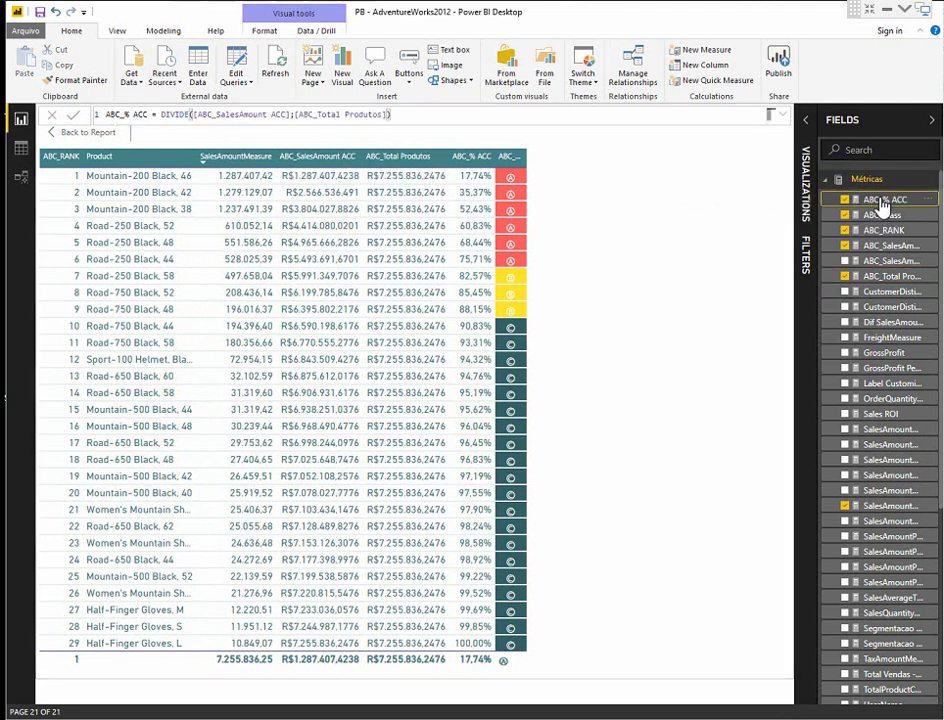
{"action": "left_click", "coordinate": [773, 116]}
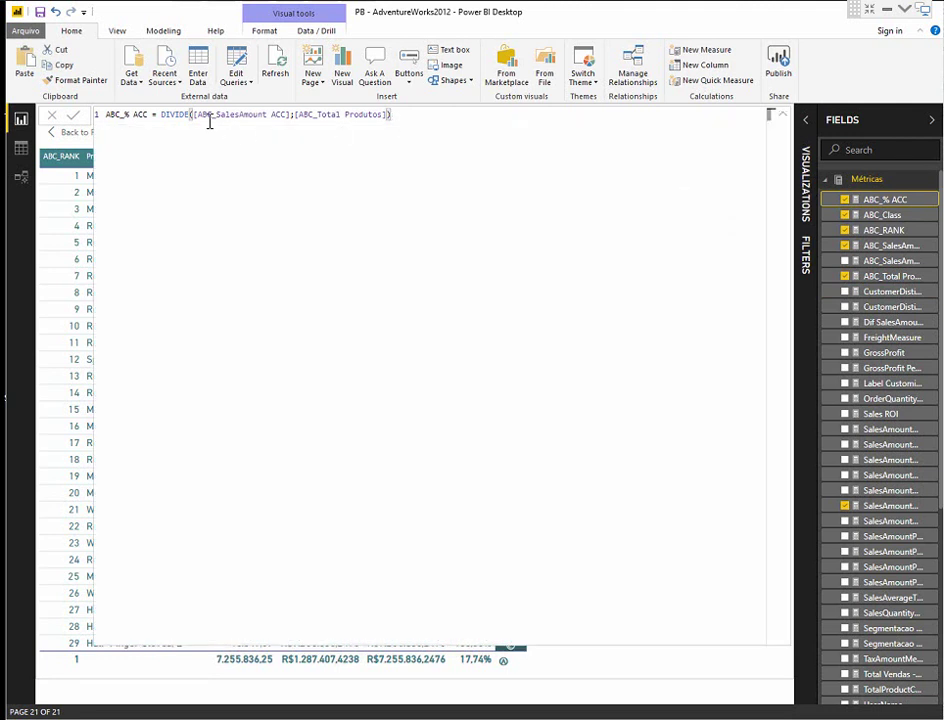
{"action": "left_click_drag", "start_coordinate": [194, 116], "coordinate": [292, 114]}
{"action": "left_click", "coordinate": [783, 117]}
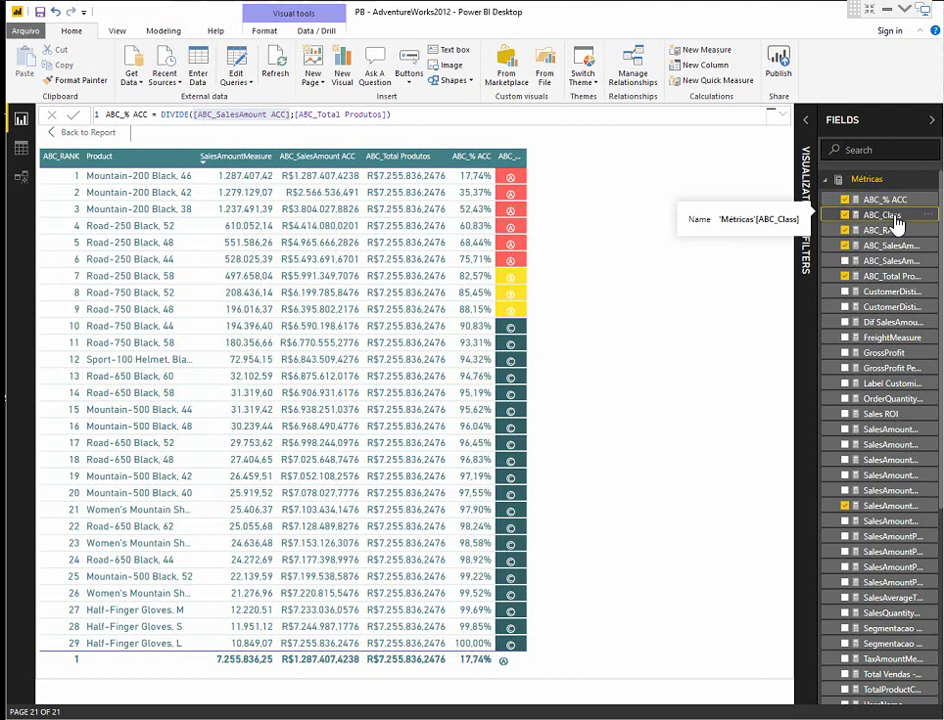
Examine the ABC_Class measure's sales condition, the SWITCH(TRUE()) logic, the 0,8 threshold and the UNICHAR(9398) result.
{"action": "left_click", "coordinate": [895, 218]}
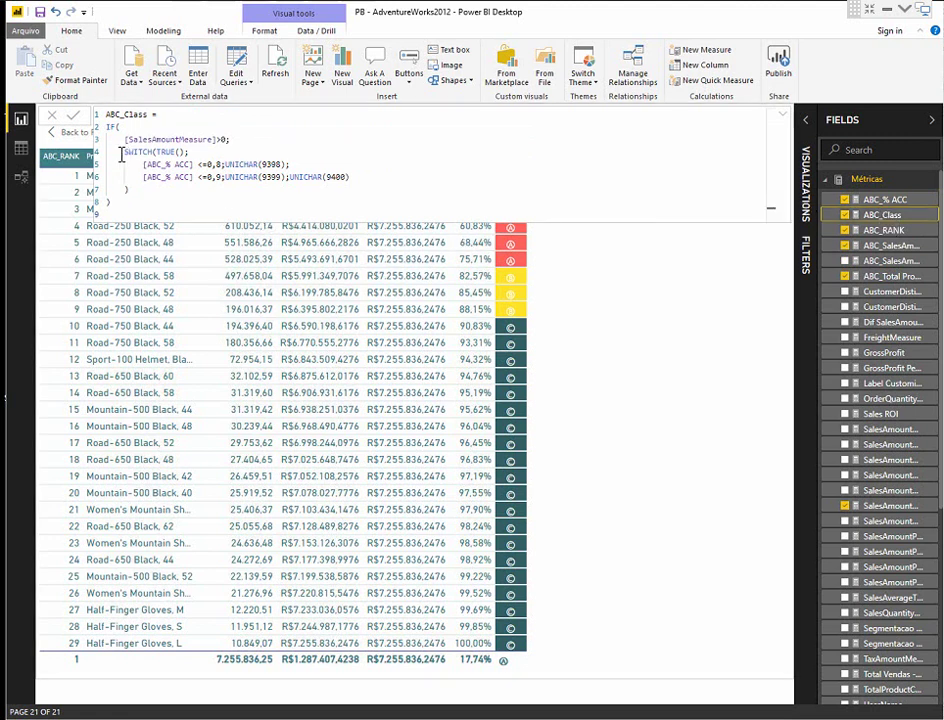
{"action": "left_click_drag", "start_coordinate": [123, 140], "coordinate": [204, 140]}
{"action": "left_click_drag", "start_coordinate": [123, 152], "coordinate": [192, 151]}
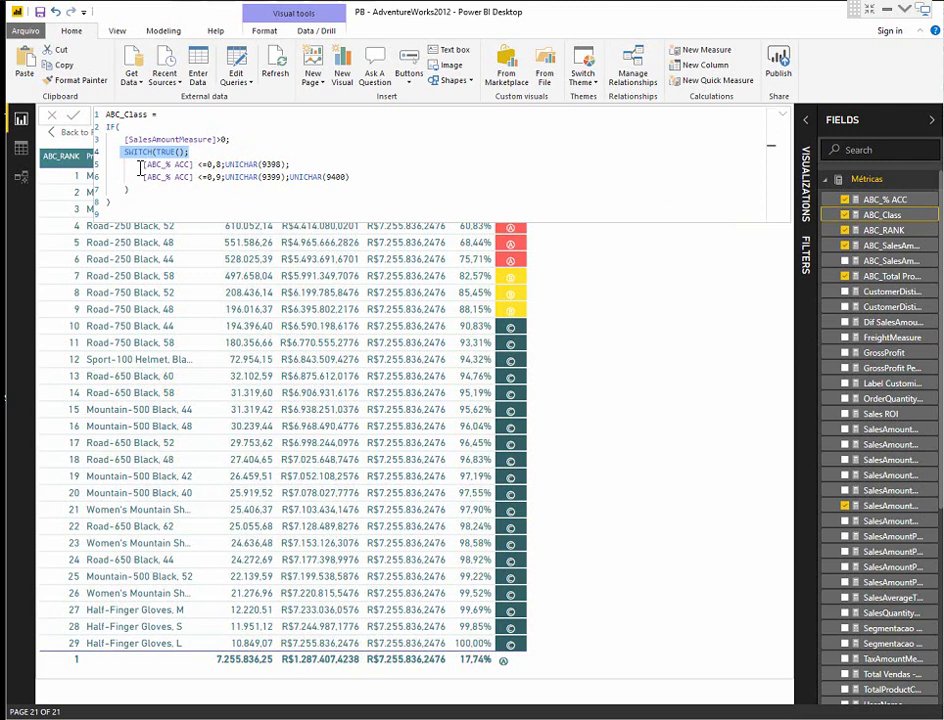
{"action": "left_click_drag", "start_coordinate": [143, 165], "coordinate": [222, 168]}
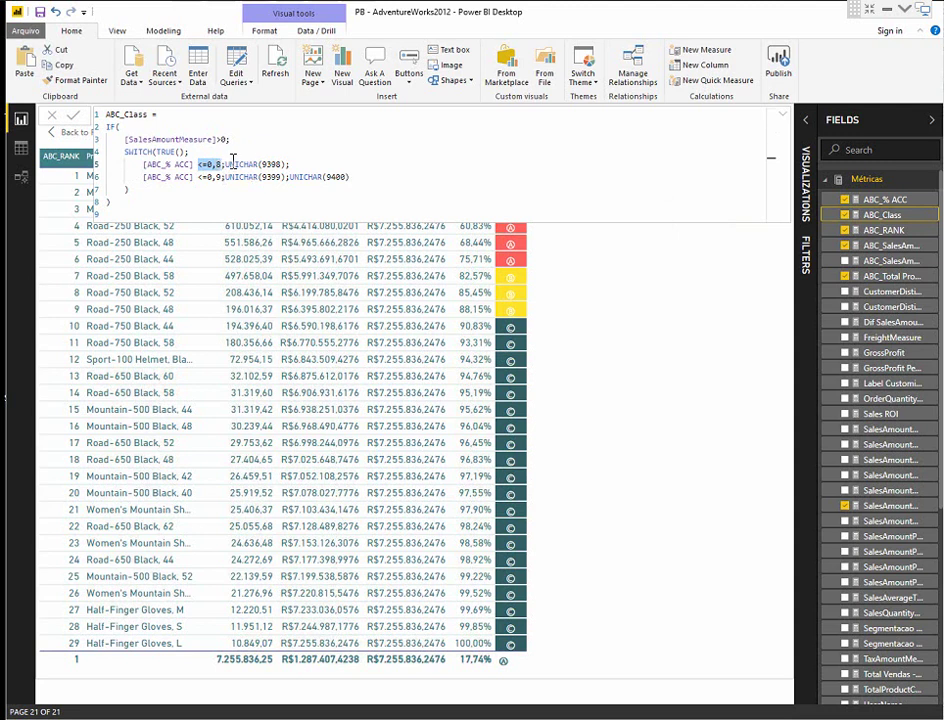
{"action": "mouse_move", "coordinate": [218, 164]}
{"action": "left_mouse_down"}
{"action": "mouse_move", "coordinate": [268, 165]}
{"action": "mouse_move", "coordinate": [200, 164]}
{"action": "left_mouse_up"}
{"action": "left_click", "coordinate": [228, 163]}
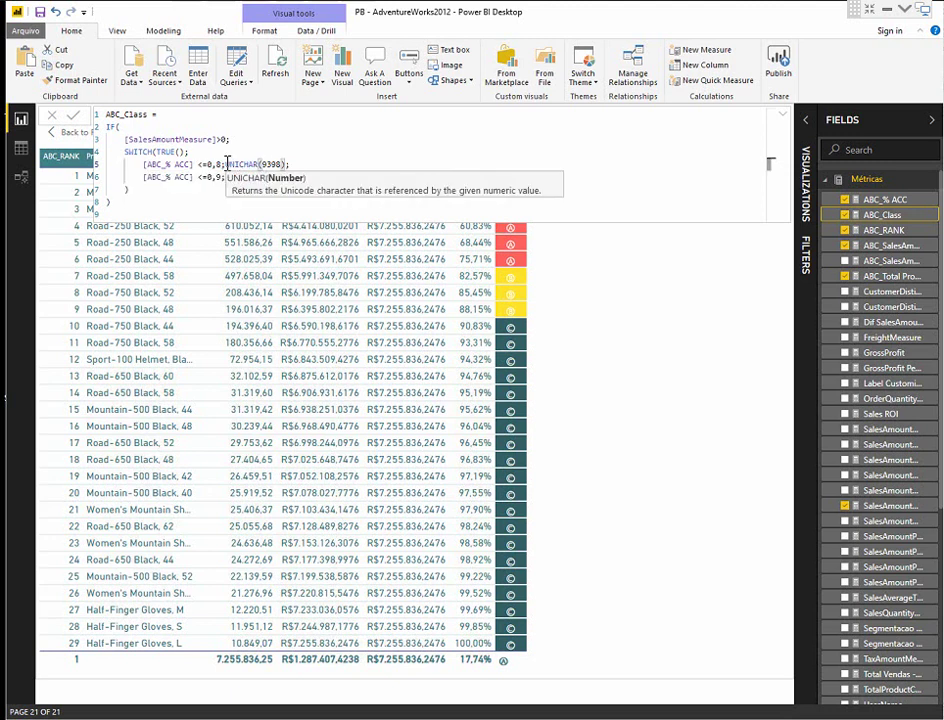
{"action": "left_click", "coordinate": [226, 164]}
{"action": "left_click_drag", "start_coordinate": [226, 164], "coordinate": [289, 164]}
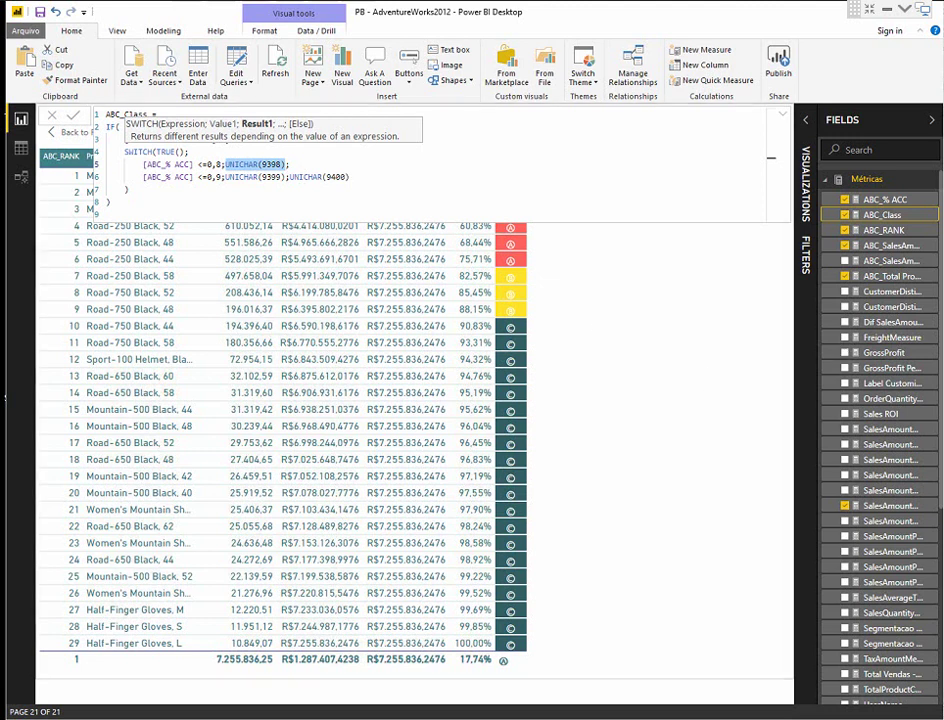
{"action": "key", "text": "alt+Tab"}
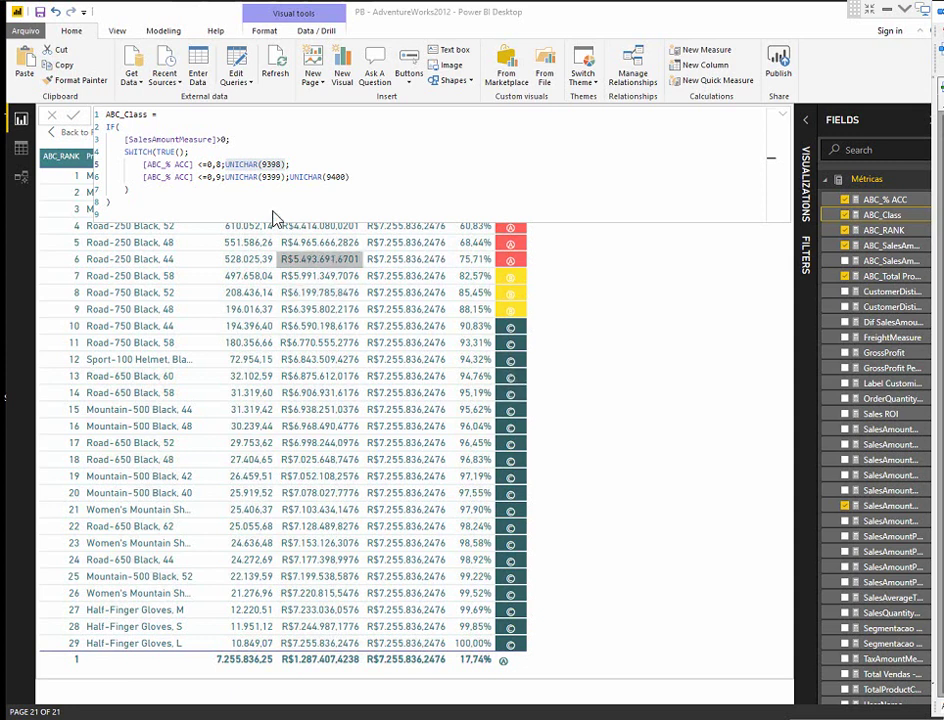
Examine the UNICHAR(9398) result in the ABC_Class formula, collapse the formula and return from the focused table to the report page.
{"action": "left_click_drag", "start_coordinate": [228, 163], "coordinate": [287, 164]}
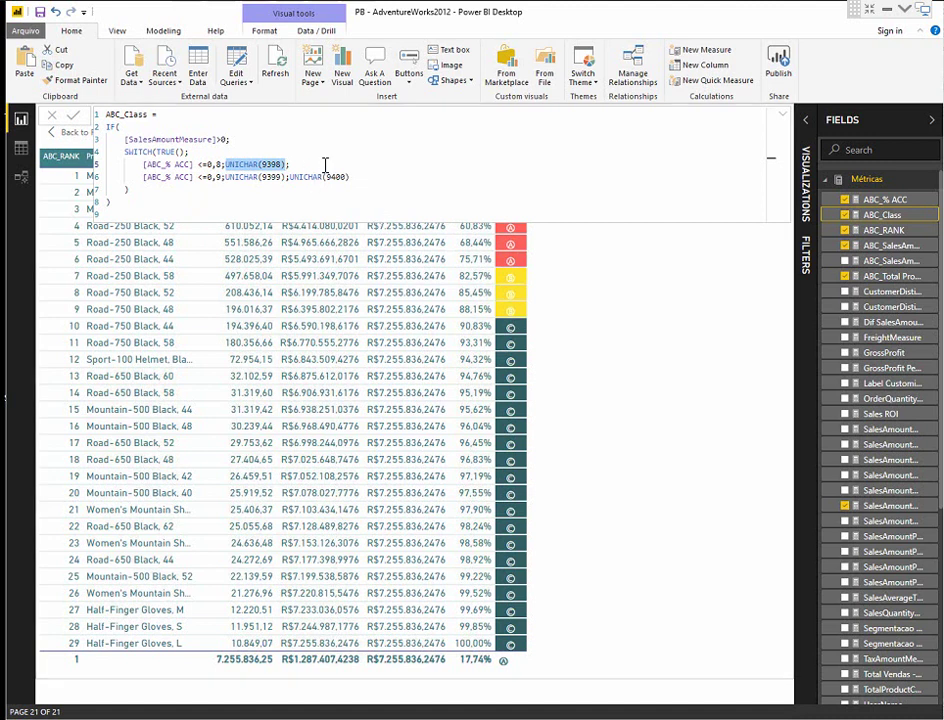
{"action": "left_click", "coordinate": [154, 204]}
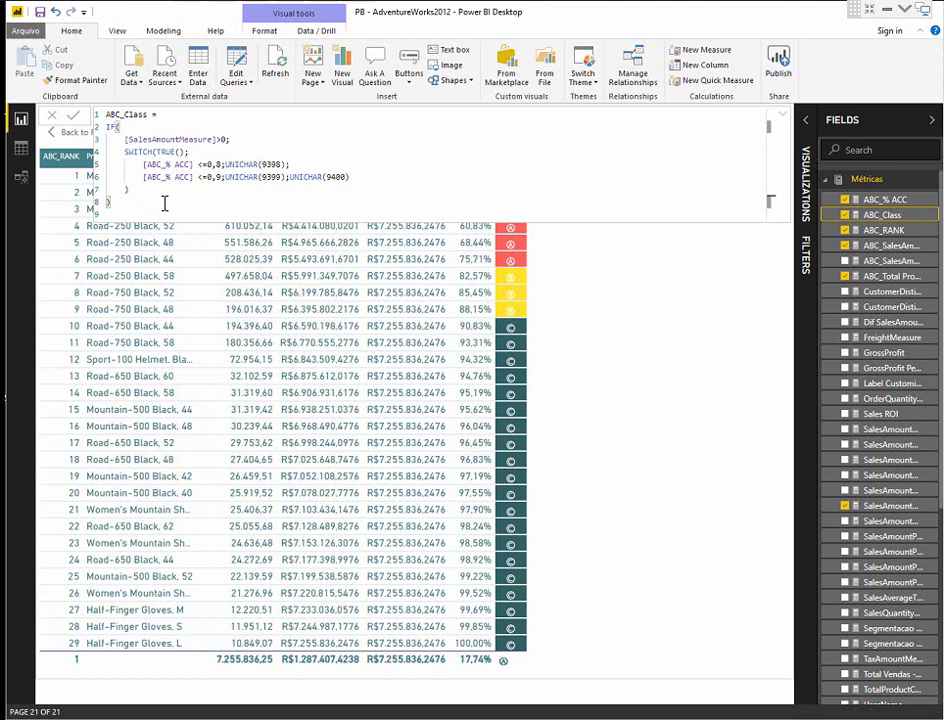
{"action": "left_click", "coordinate": [785, 117]}
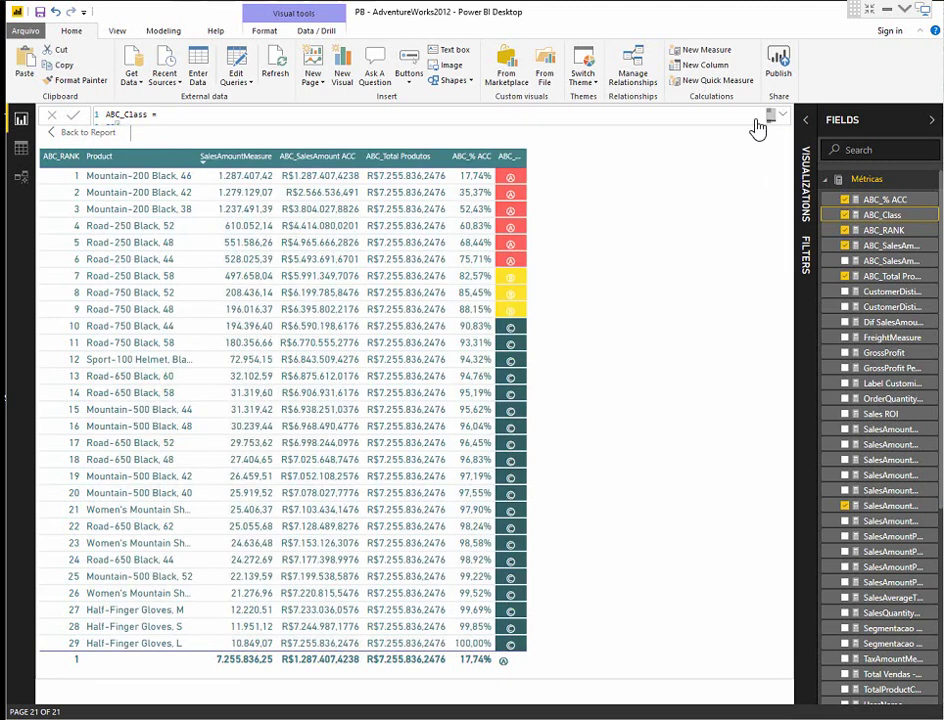
{"action": "left_click", "coordinate": [80, 133]}
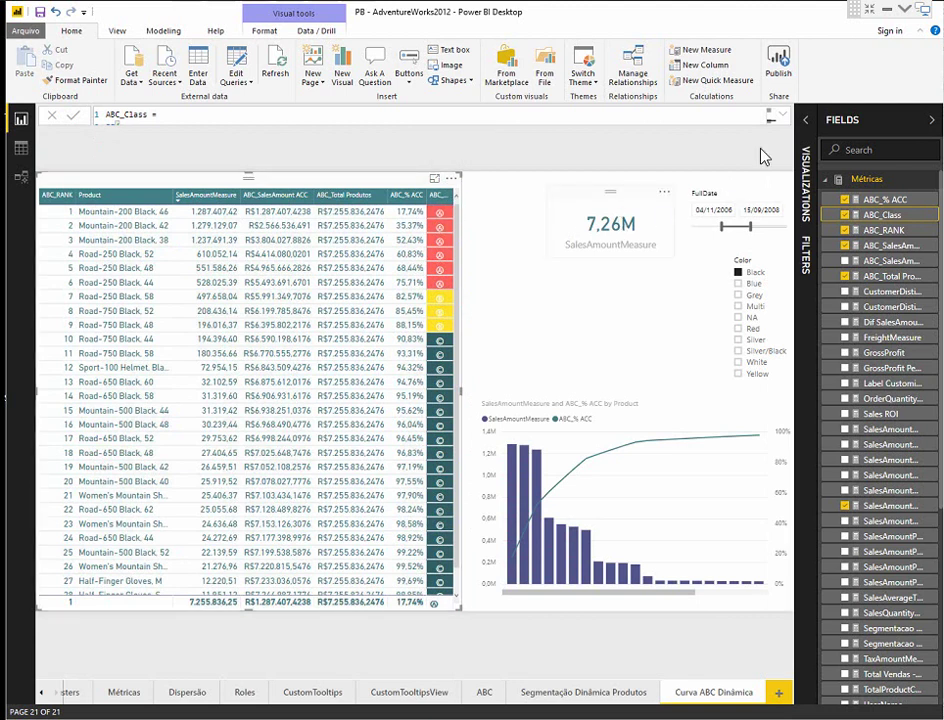
Open the advanced background color rules in the table's conditional formatting for the ABC_Class column.
{"action": "left_click", "coordinate": [805, 127]}
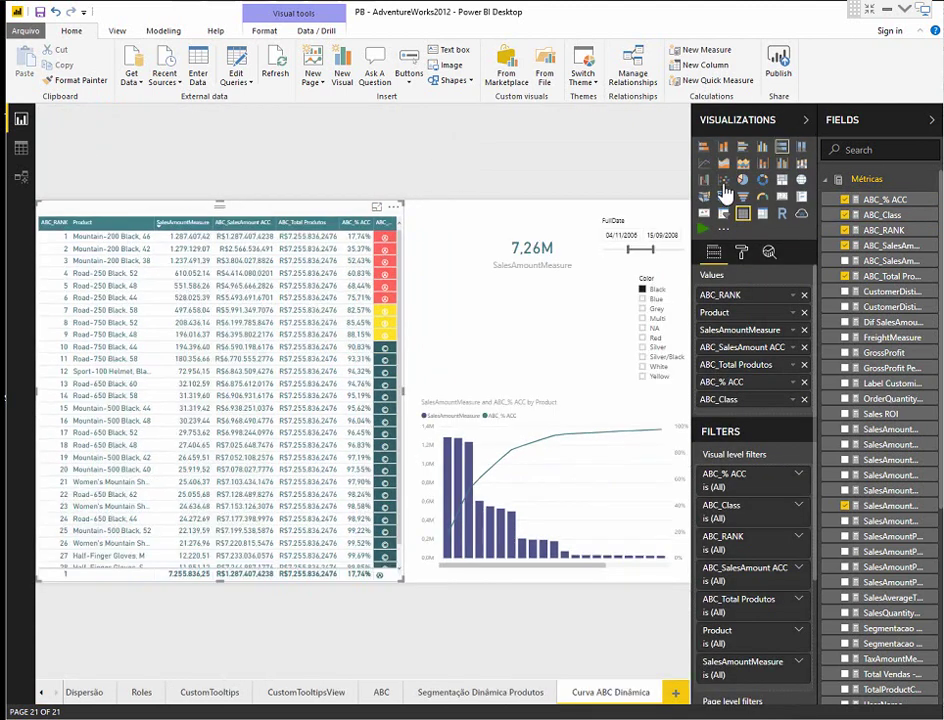
{"action": "left_click", "coordinate": [744, 252]}
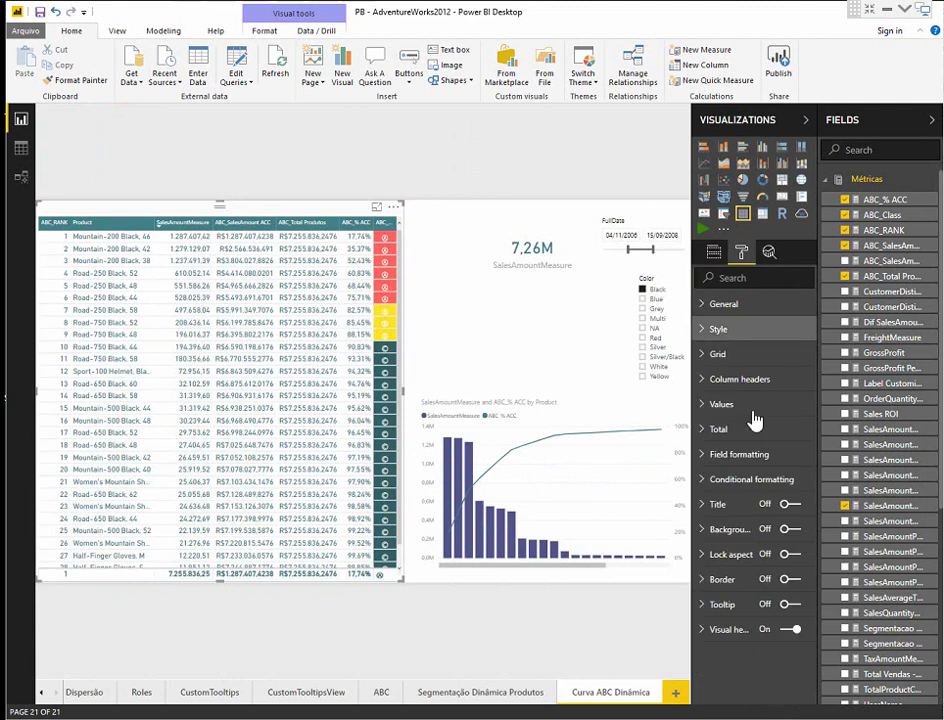
{"action": "left_click", "coordinate": [713, 485]}
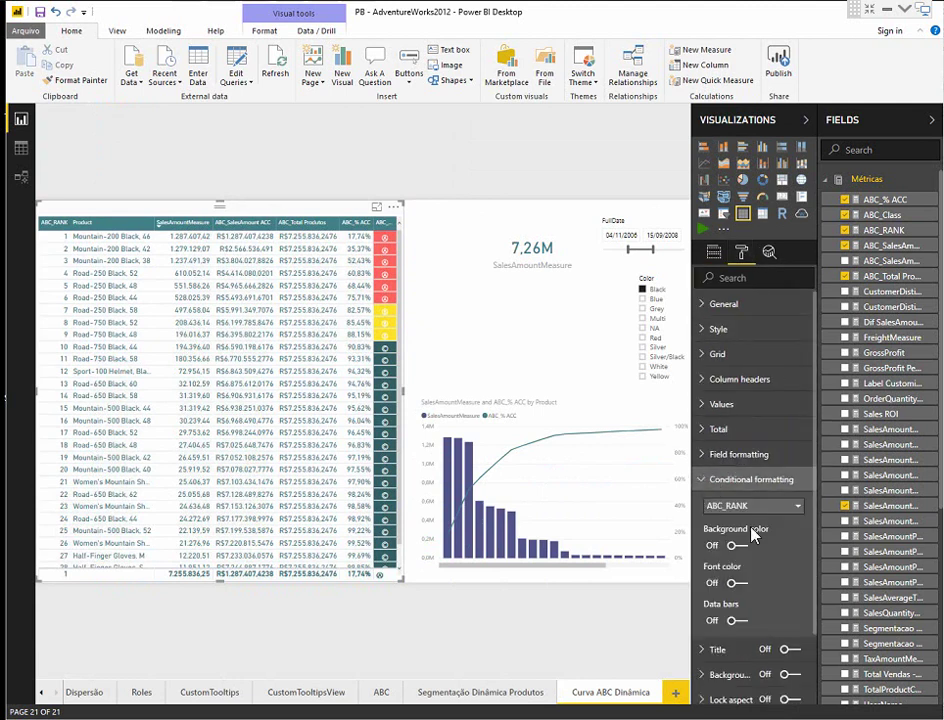
{"action": "left_click", "coordinate": [747, 508]}
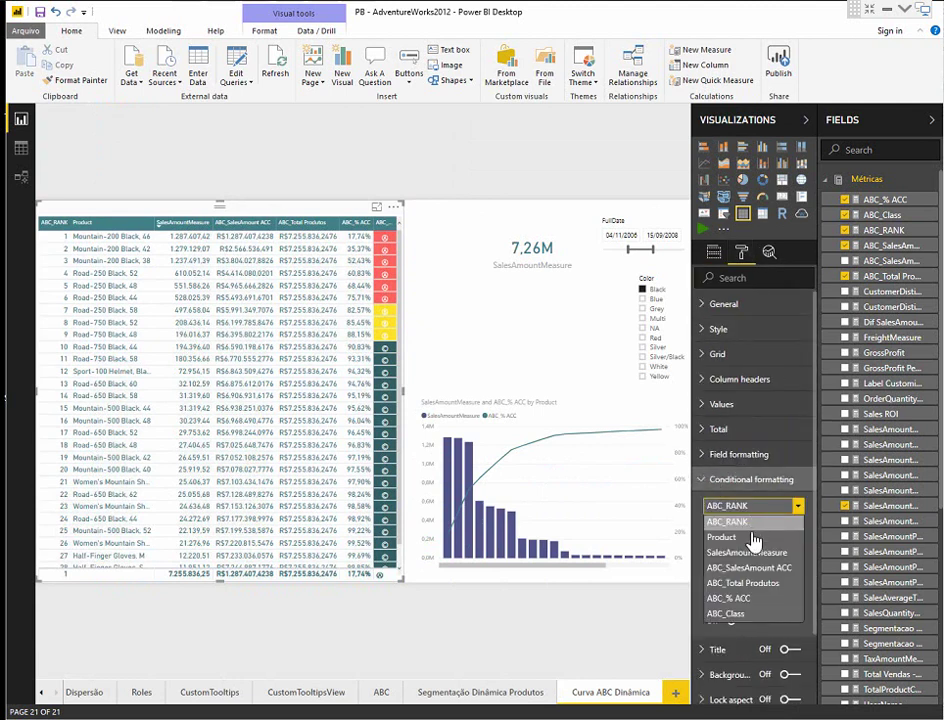
{"action": "left_click", "coordinate": [726, 614]}
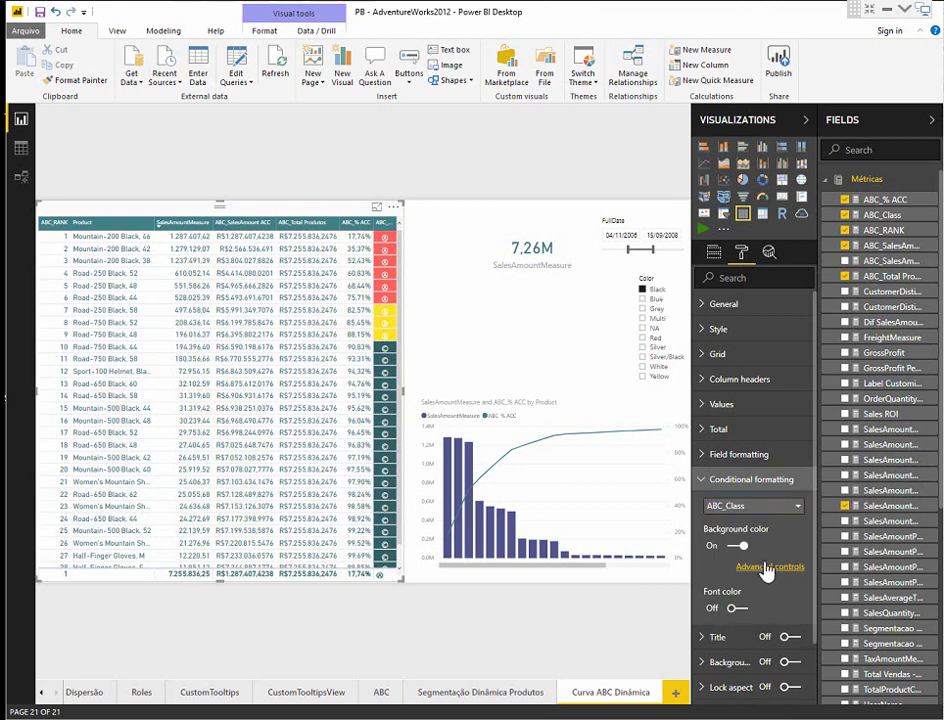
{"action": "left_click", "coordinate": [748, 567]}
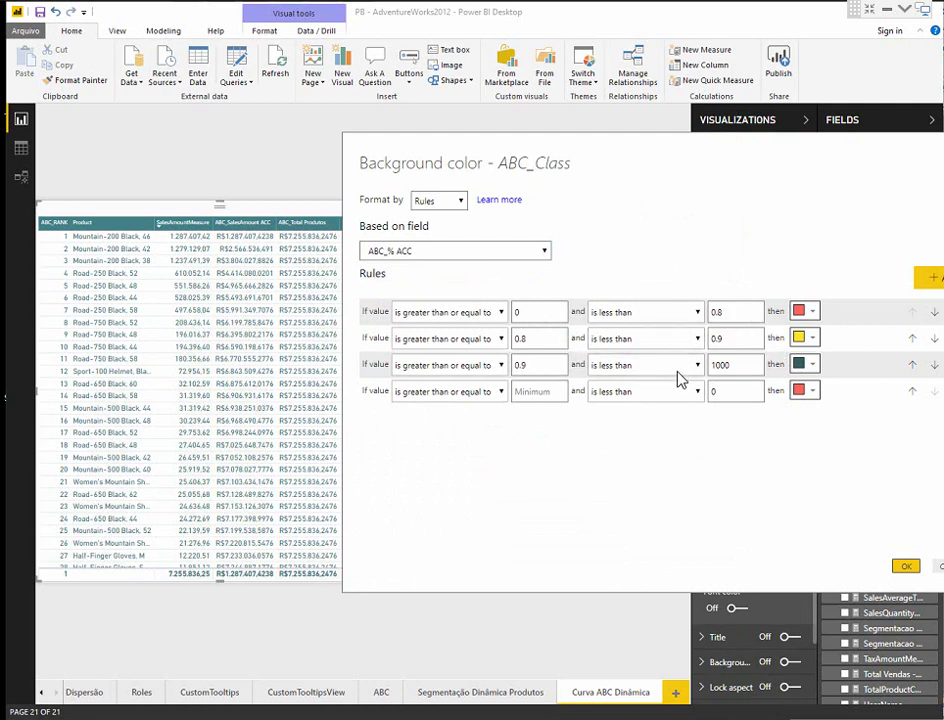
Set the upper limit of the 0.9 background color rule to 100, delete the fourth rule and apply the rules.
{"action": "left_click", "coordinate": [730, 363]}
{"action": "left_click", "coordinate": [943, 391]}
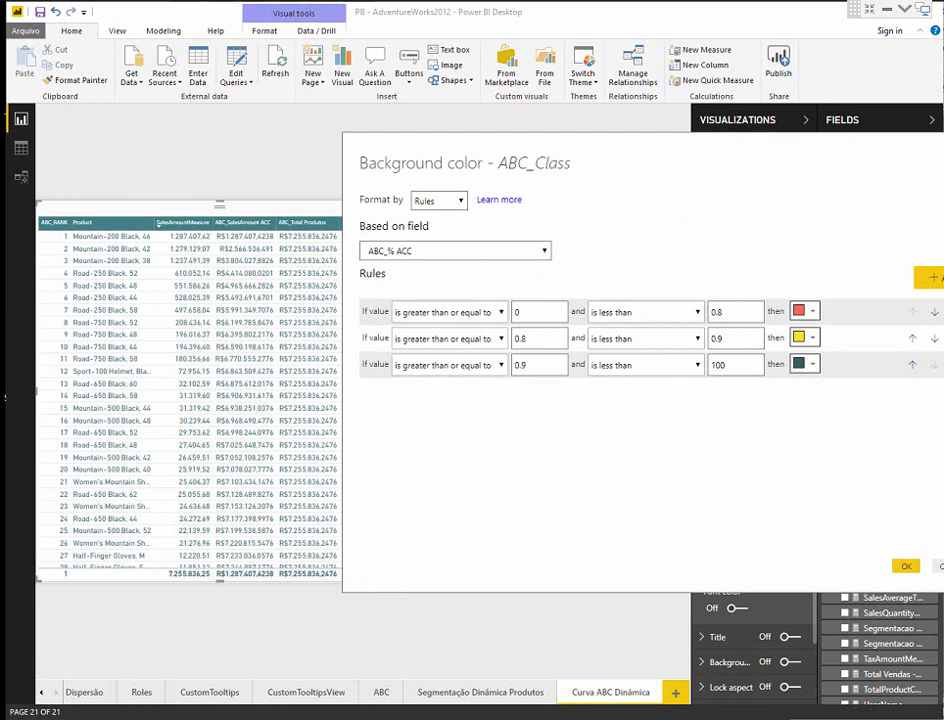
{"action": "left_click", "coordinate": [906, 568]}
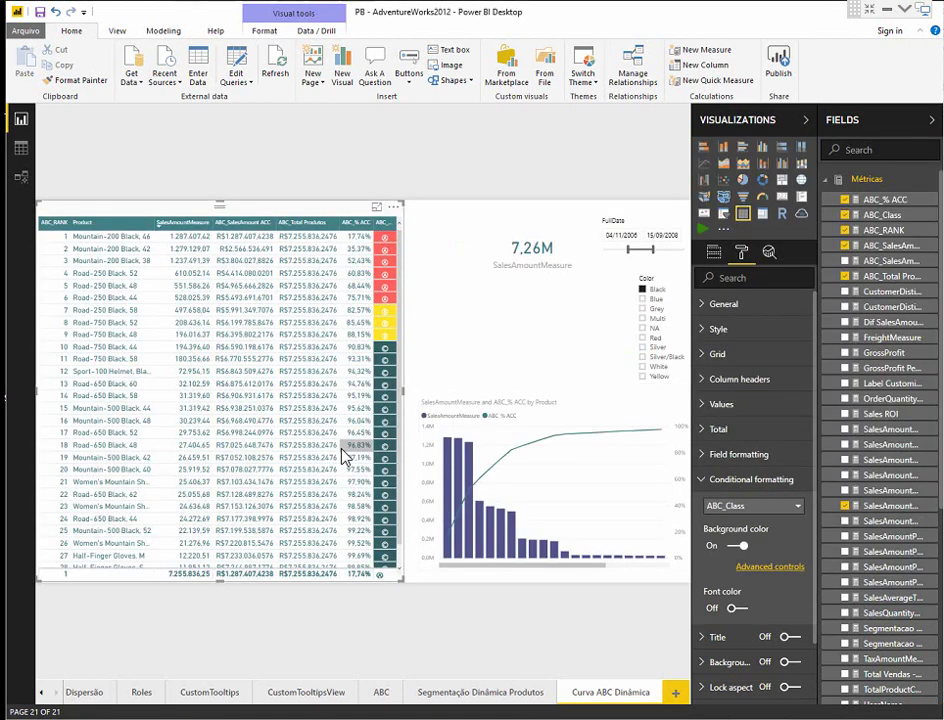
Move the SalesAmountMeasure card closer to the table and set the FullDate range to 03/03/2006–07/02/2007.
{"action": "left_click_drag", "start_coordinate": [515, 226], "coordinate": [449, 219]}
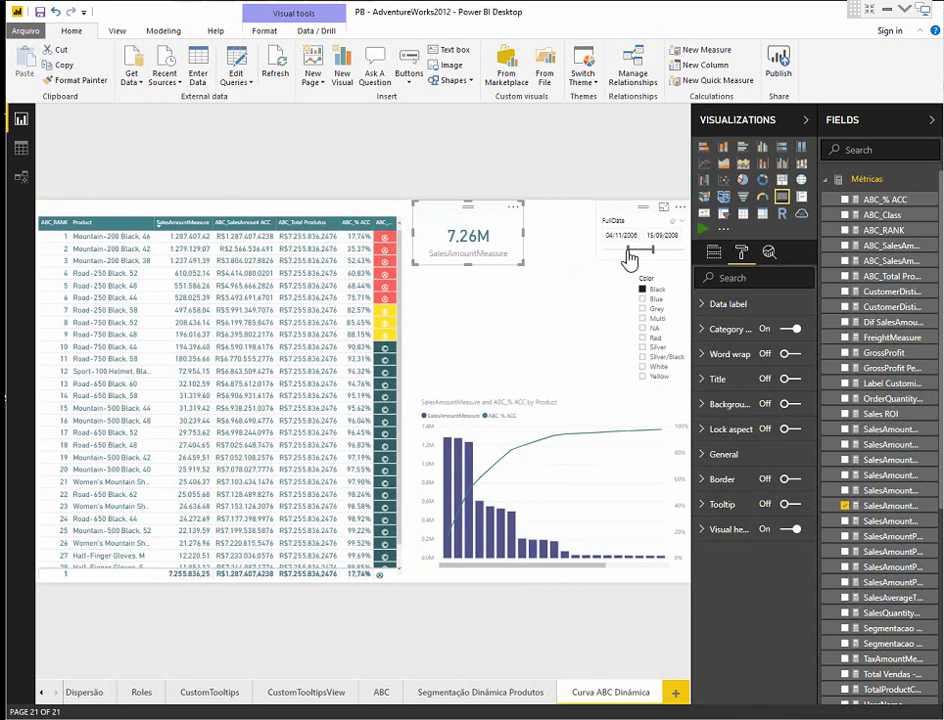
{"action": "mouse_move", "coordinate": [625, 252]}
{"action": "left_mouse_down"}
{"action": "mouse_move", "coordinate": [637, 251]}
{"action": "mouse_move", "coordinate": [630, 255]}
{"action": "left_mouse_up"}
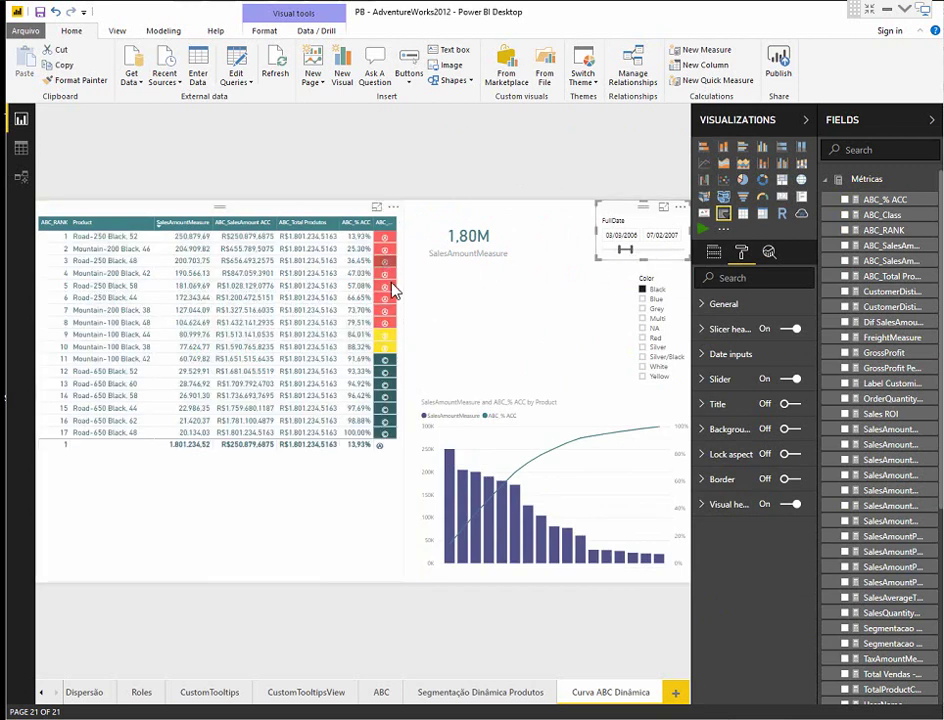
Widen the FullDate range to 01/01/2005–31/12/2010 and review the ABC classes throughout the table.
{"action": "left_click_drag", "start_coordinate": [622, 248], "coordinate": [696, 247]}
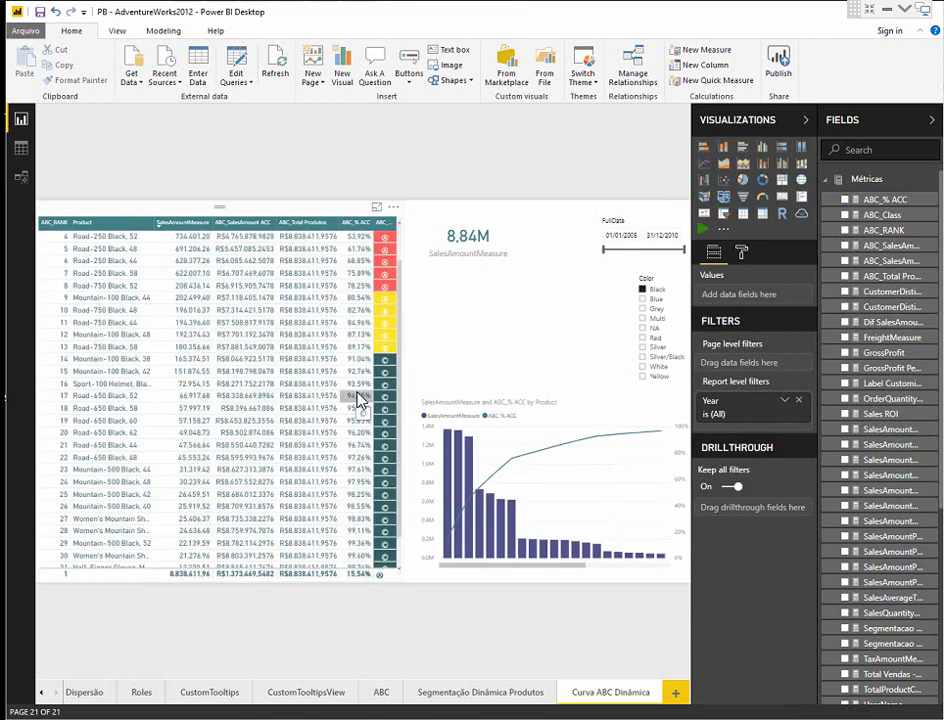
{"action": "scroll", "coordinate": [373, 372], "scroll_direction": "down", "scroll_amount": 2}
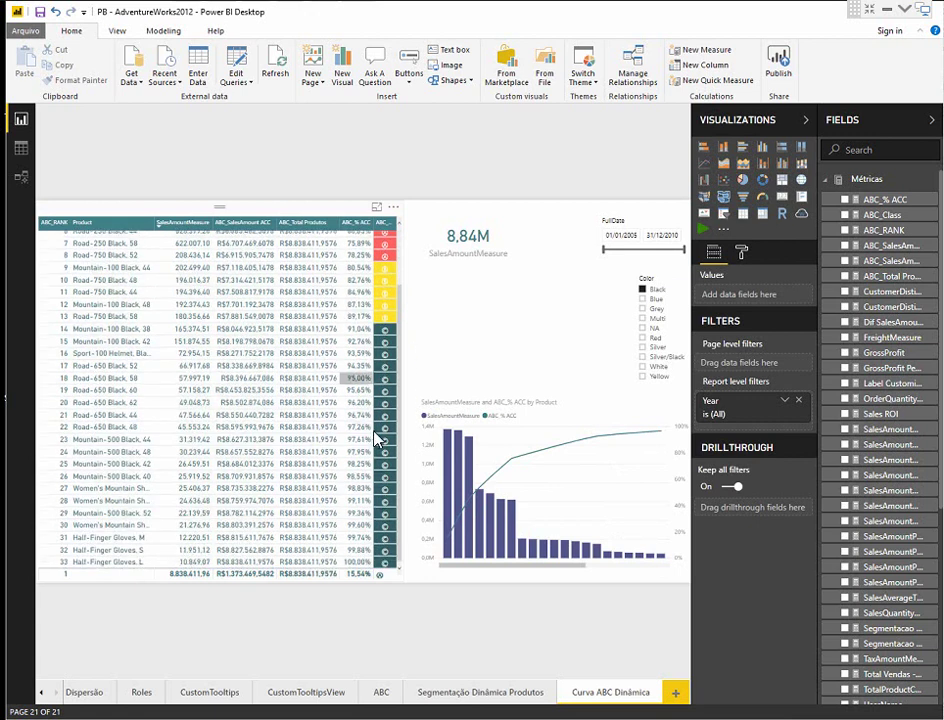
{"action": "scroll", "coordinate": [370, 425], "scroll_direction": "up", "scroll_amount": 3}
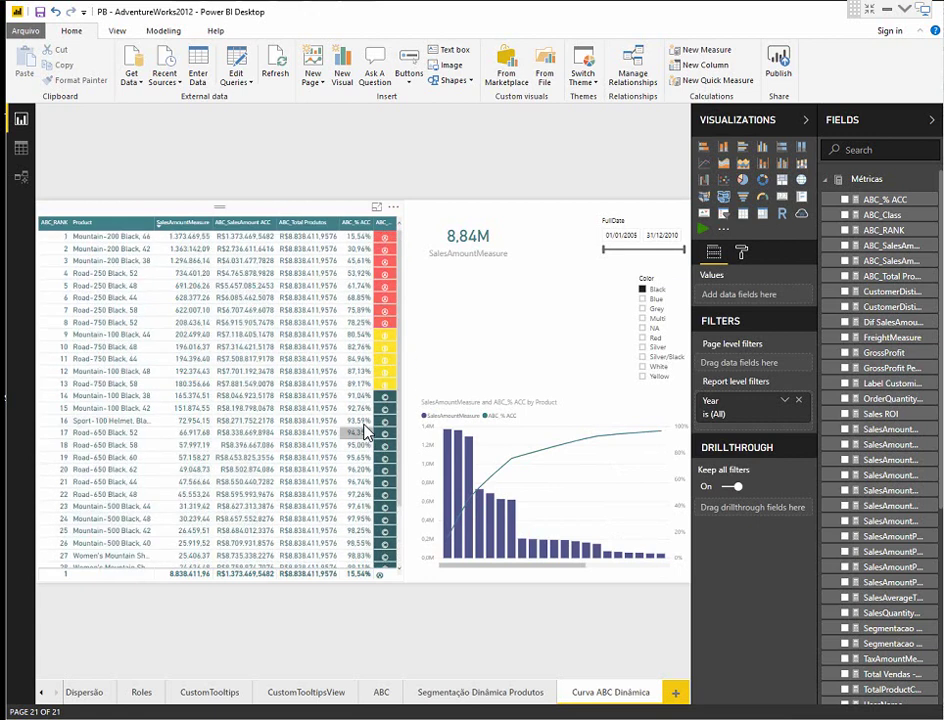
{"action": "scroll", "coordinate": [272, 440], "scroll_direction": "down", "scroll_amount": 2}
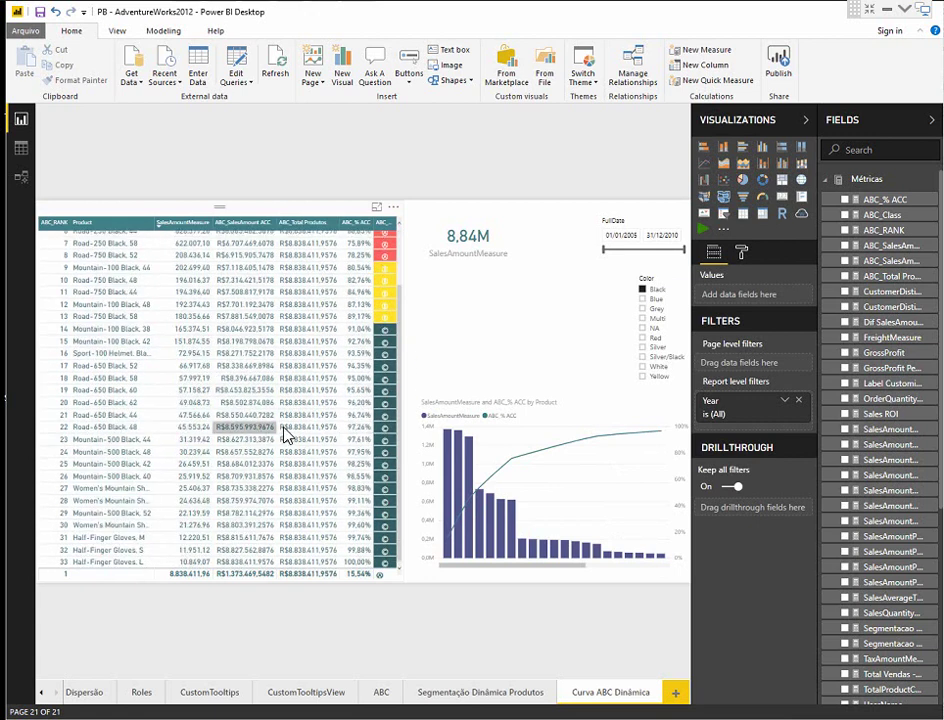
{"action": "scroll", "coordinate": [282, 362], "scroll_direction": "up", "scroll_amount": 2}
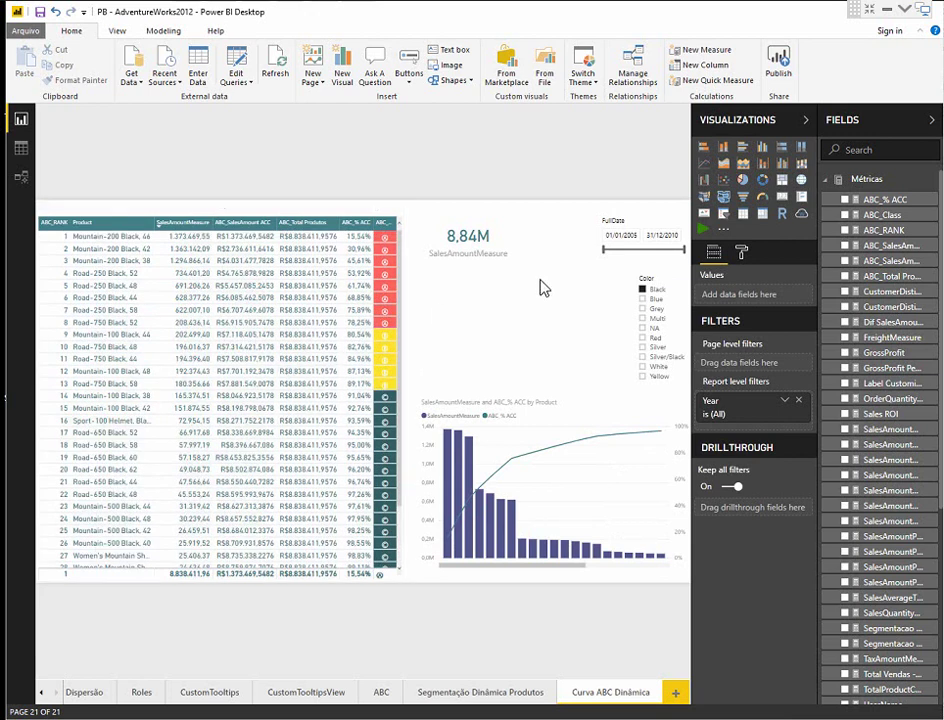
Clear the Black color filter and narrow the table's ABC_SalesAmount ACC column, reviewing the classes across all products.
{"action": "left_click", "coordinate": [644, 290]}
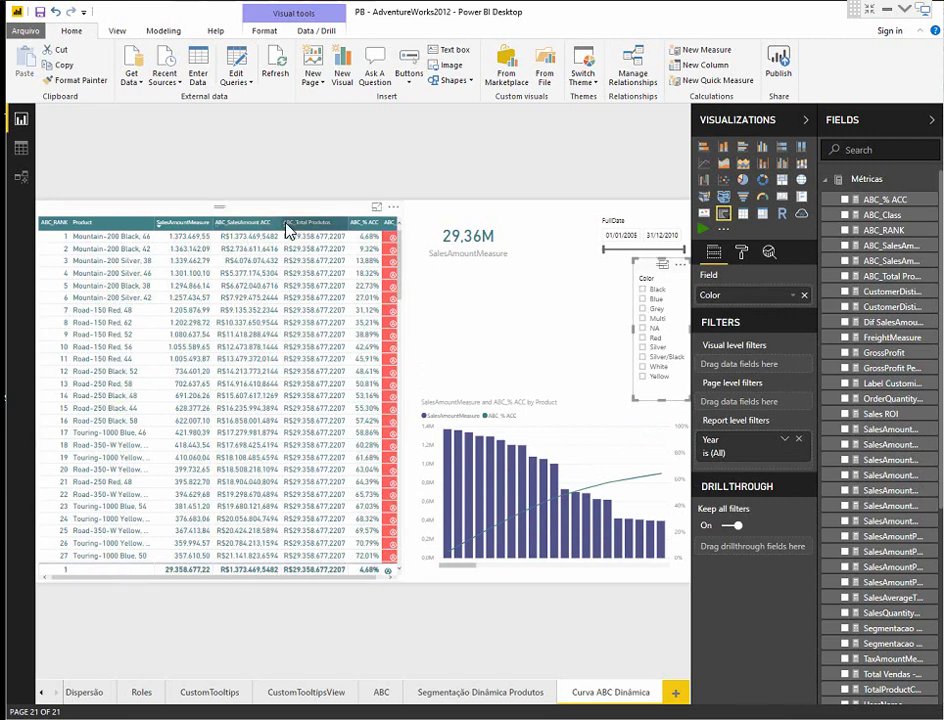
{"action": "left_click_drag", "start_coordinate": [283, 226], "coordinate": [266, 227]}
{"action": "scroll", "coordinate": [292, 375], "scroll_direction": "down", "scroll_amount": 20}
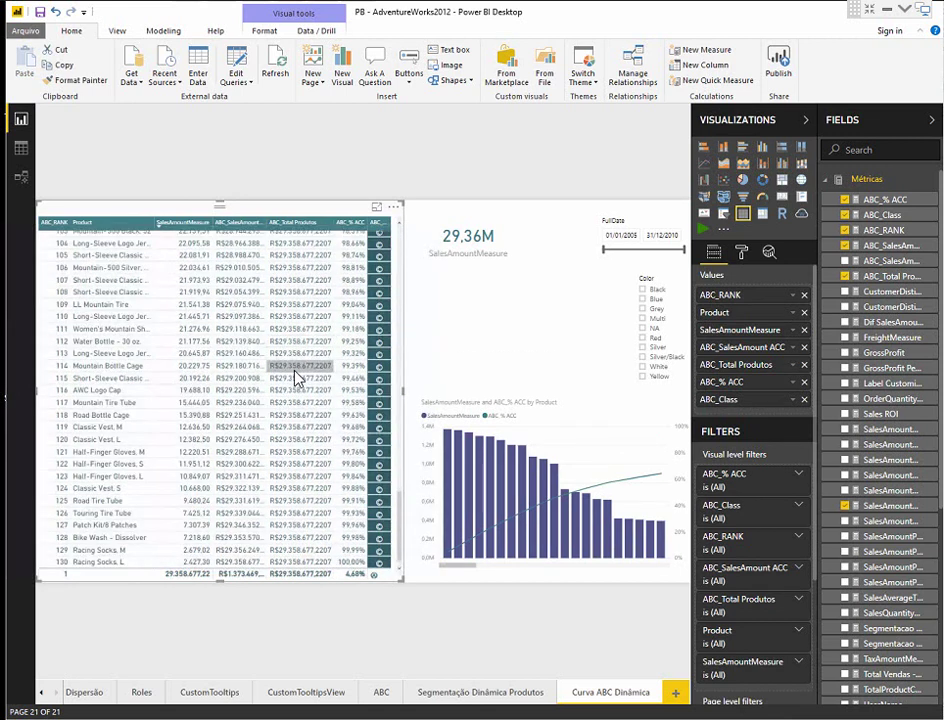
{"action": "scroll", "coordinate": [308, 312], "scroll_direction": "up", "scroll_amount": 7}
{"action": "scroll", "coordinate": [309, 305], "scroll_direction": "up", "scroll_amount": 15}
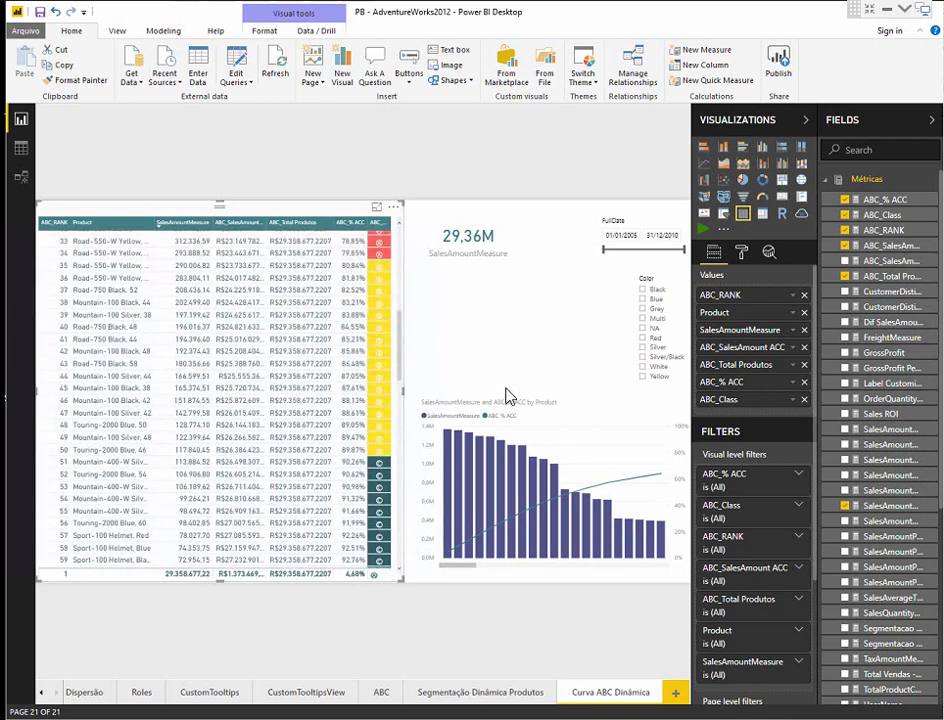
Filter the report to Blue products and move the SalesAmountMeasure and ABC_% ACC chart slightly closer to the table.
{"action": "left_click", "coordinate": [644, 300]}
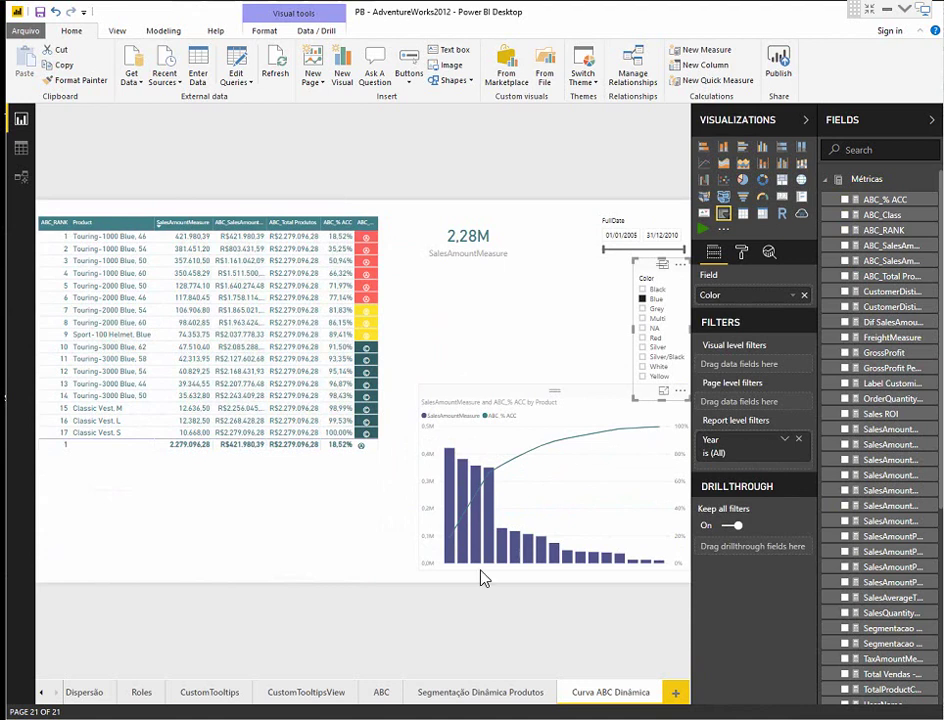
{"action": "mouse_move", "coordinate": [451, 555]}
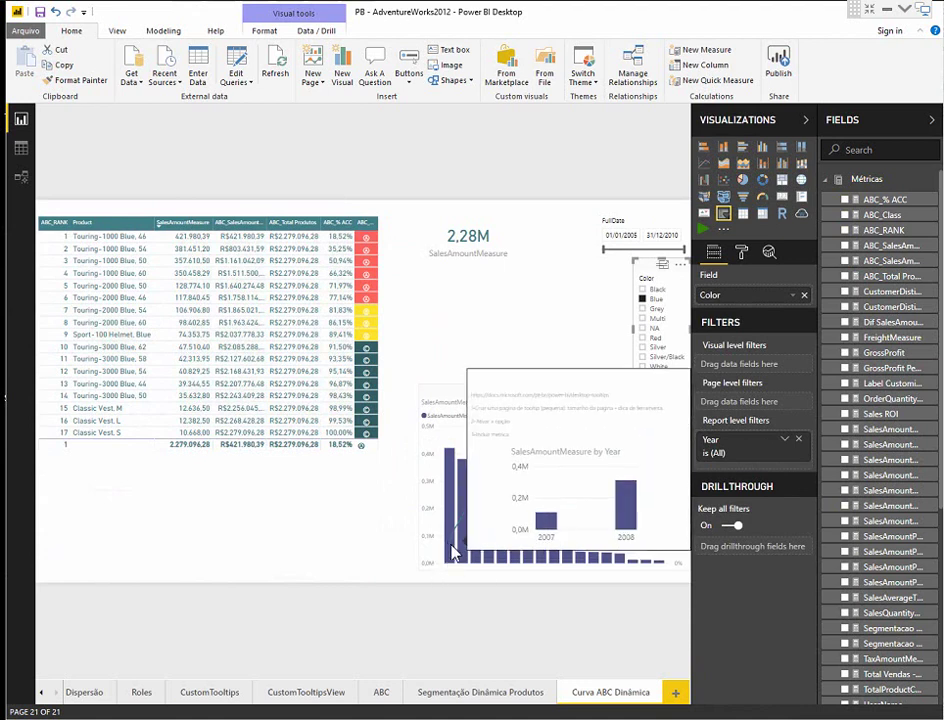
{"action": "left_click", "coordinate": [446, 318]}
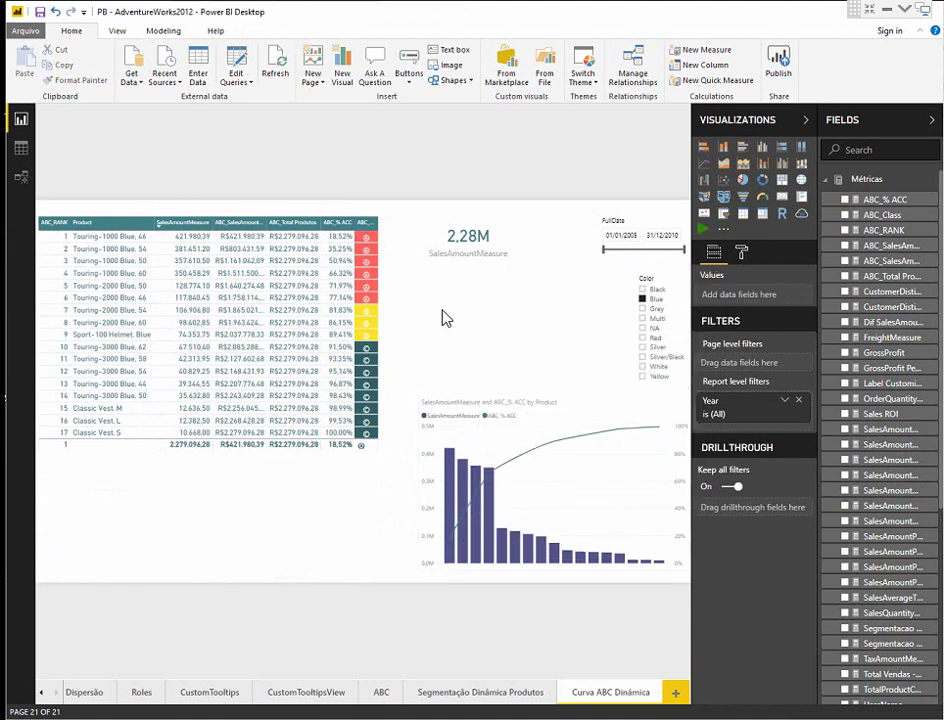
{"action": "mouse_move", "coordinate": [565, 400]}
{"action": "left_mouse_down"}
{"action": "mouse_move", "coordinate": [575, 394]}
{"action": "mouse_move", "coordinate": [556, 398]}
{"action": "left_mouse_up"}
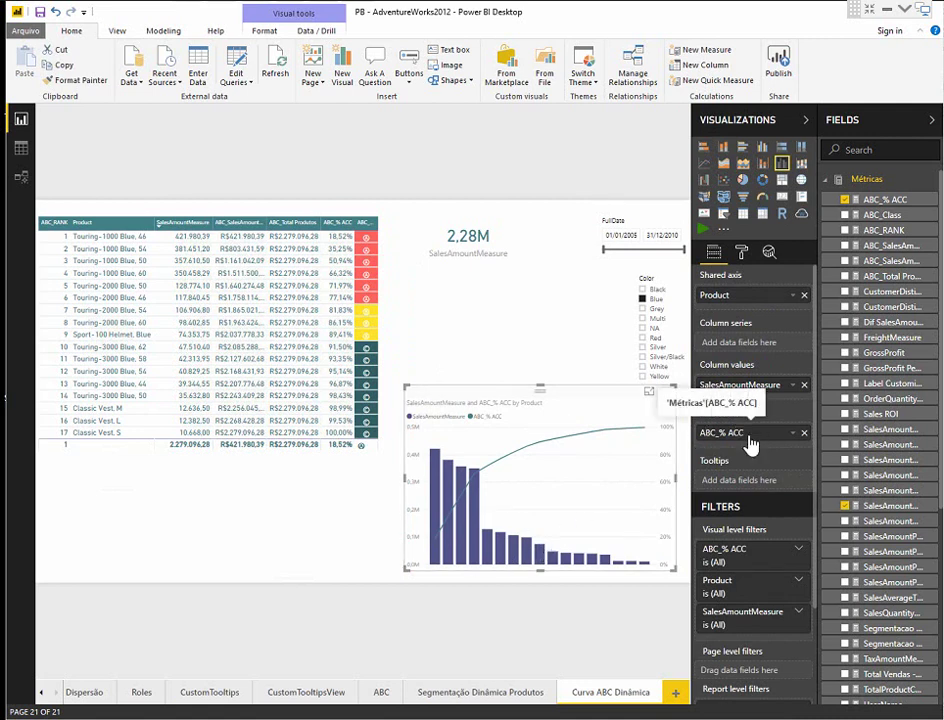
Switch the color filter to Silver to check the ABC curve and clear the color selection again.
{"action": "left_click", "coordinate": [643, 350]}
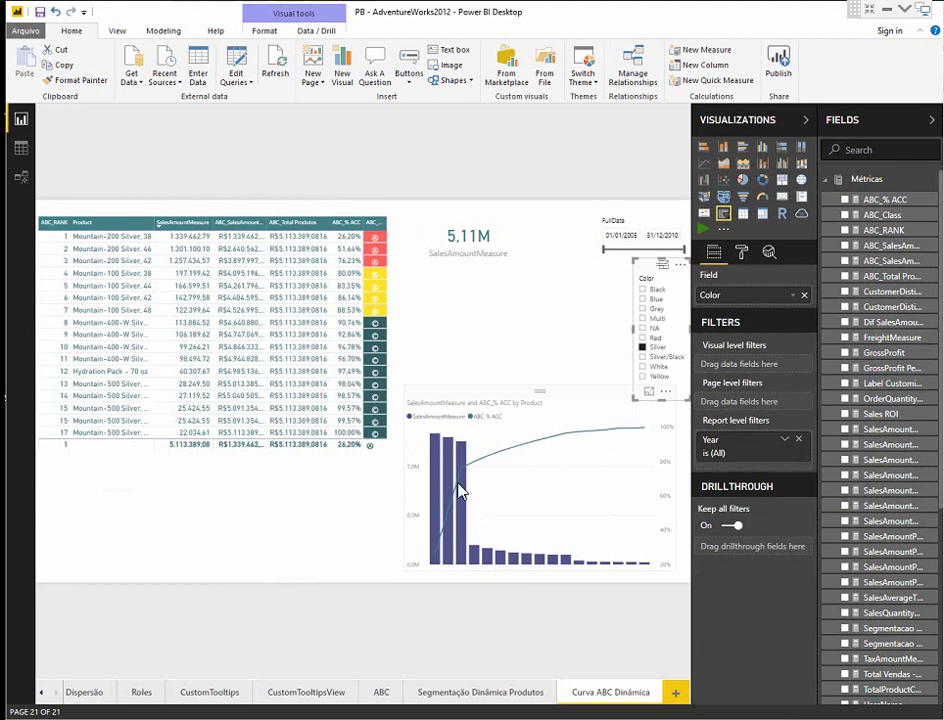
{"action": "left_click", "coordinate": [644, 348]}
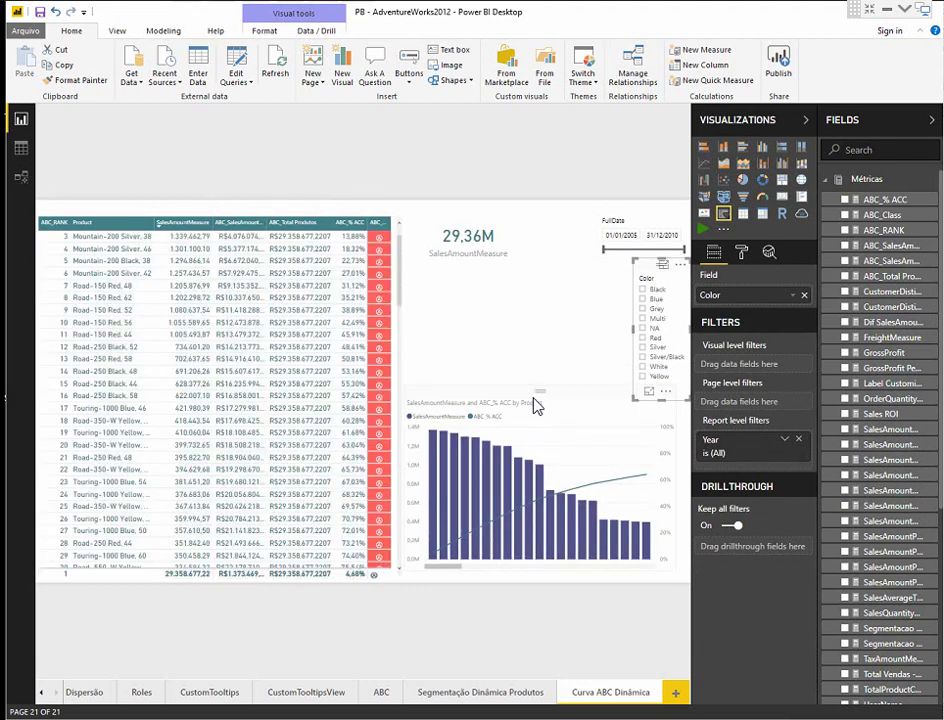